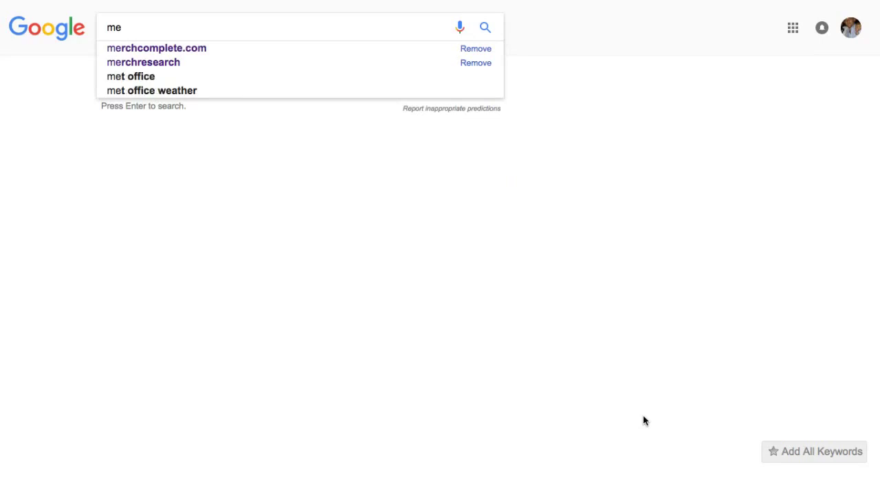
Search Google for merchcomplete.com and open the Merch Complete website from the results
{"action": "left_click", "coordinate": [224, 48]}
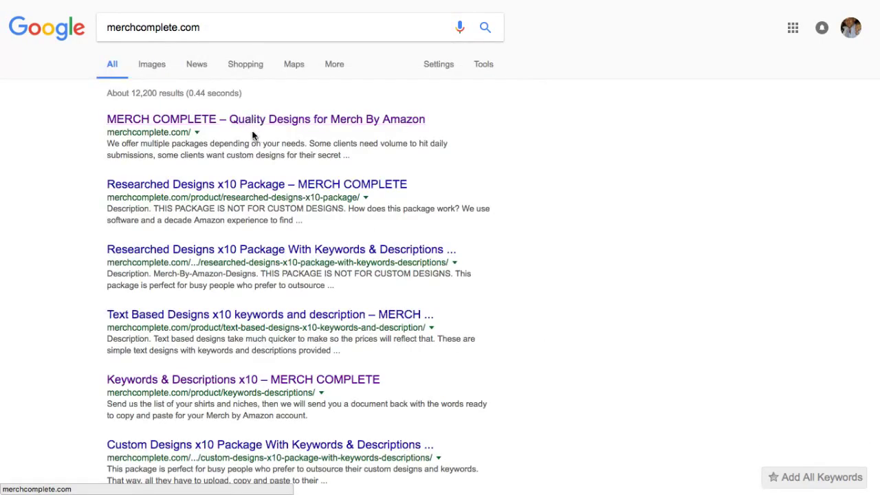
{"action": "left_click", "coordinate": [244, 122]}
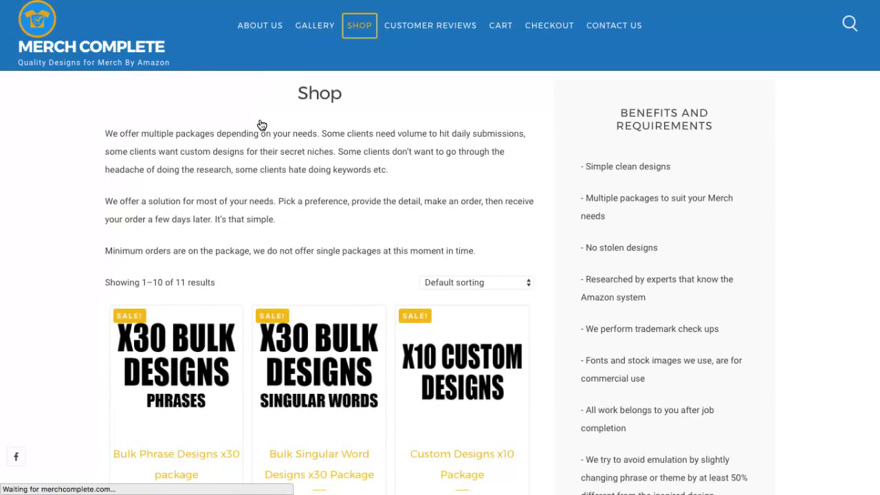
Add the Free Design Sample from the shop to the cart and open the cart
{"action": "scroll", "coordinate": [356, 138], "scroll_direction": "down", "scroll_amount": 5}
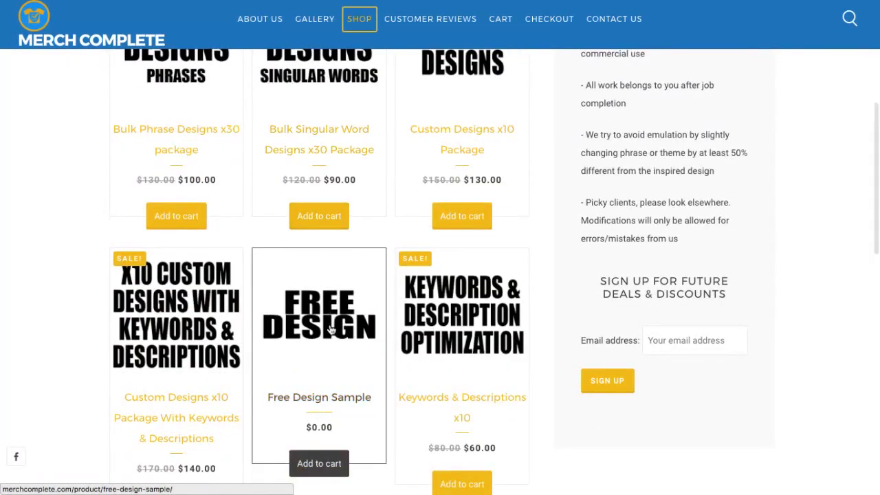
{"action": "left_click", "coordinate": [326, 323]}
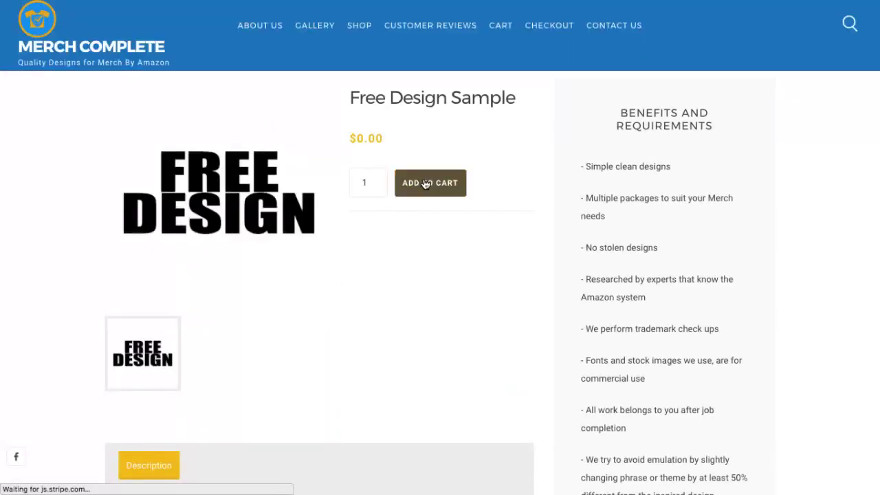
{"action": "left_click", "coordinate": [427, 184]}
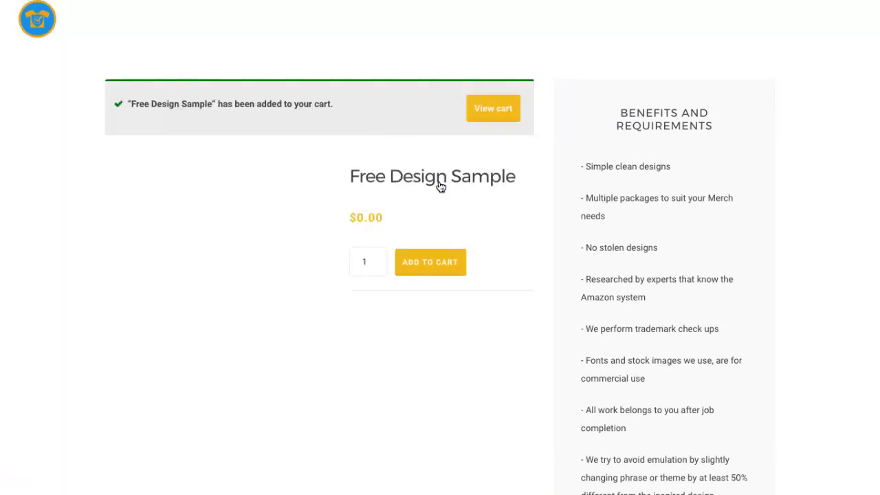
{"action": "left_click", "coordinate": [498, 108]}
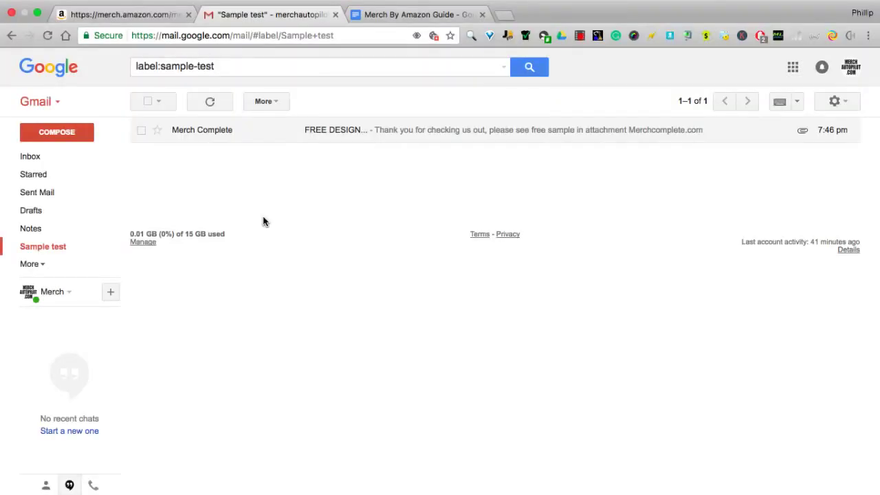
Download the FREEDESIGN.png attachment from the Merch Complete email and switch to the Merch by Amazon page
{"action": "left_click", "coordinate": [364, 132]}
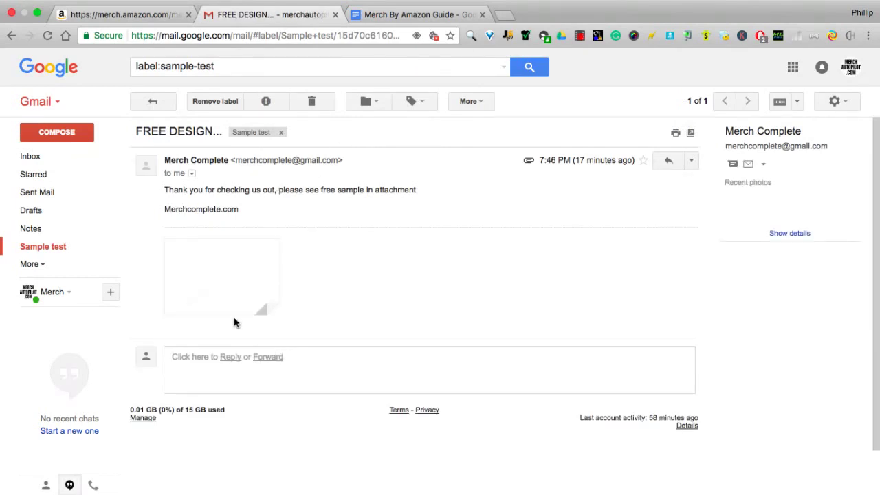
{"action": "left_click", "coordinate": [196, 299]}
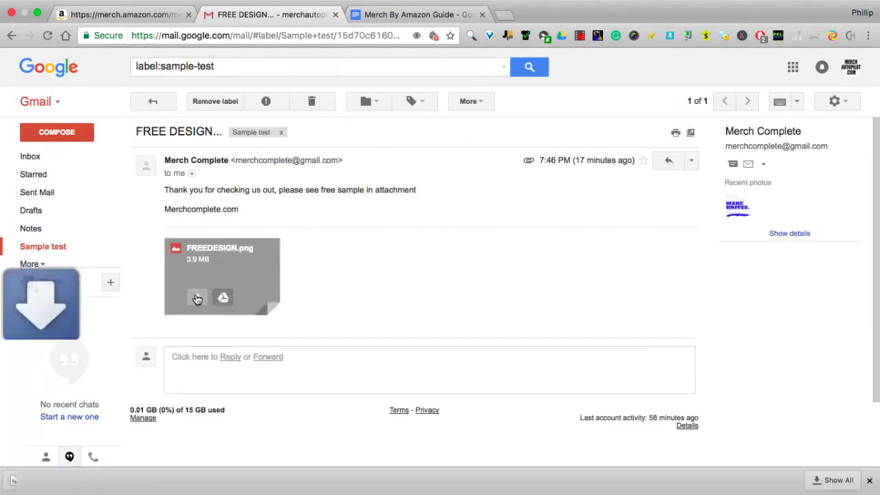
{"action": "left_click", "coordinate": [125, 12]}
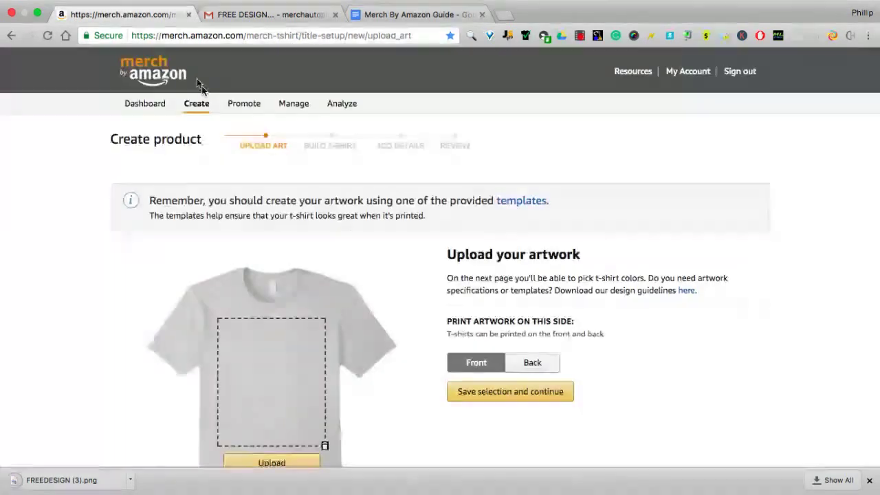
{"action": "left_click", "coordinate": [869, 480]}
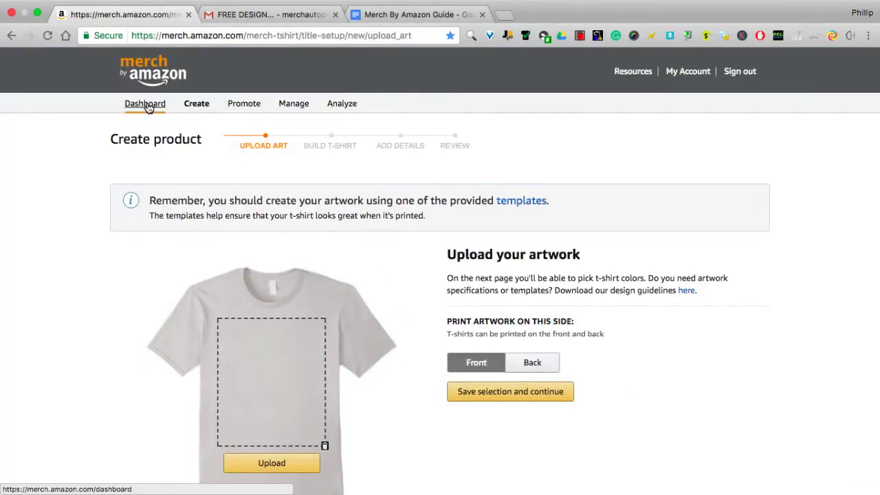
Start a new product and upload FREEDESIGN.png from the DESIGN SAMPLE folder as the front artwork
{"action": "left_click", "coordinate": [197, 108]}
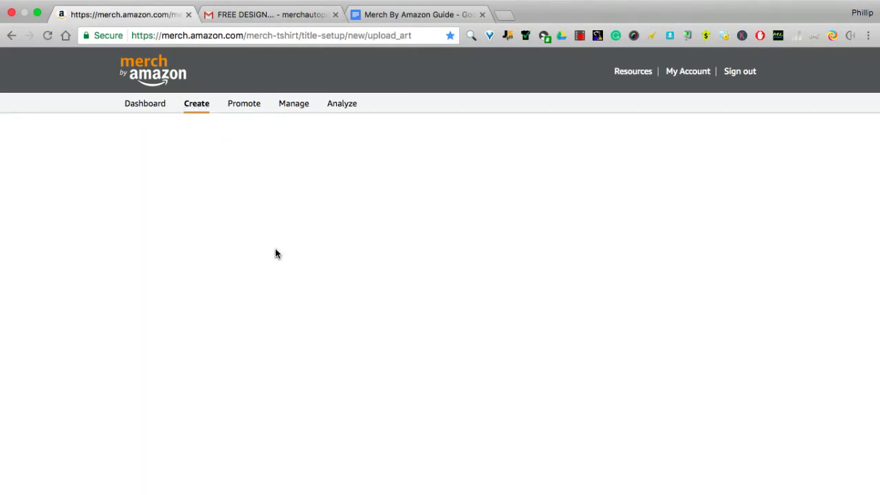
{"action": "scroll", "coordinate": [273, 386], "scroll_direction": "down", "scroll_amount": 2}
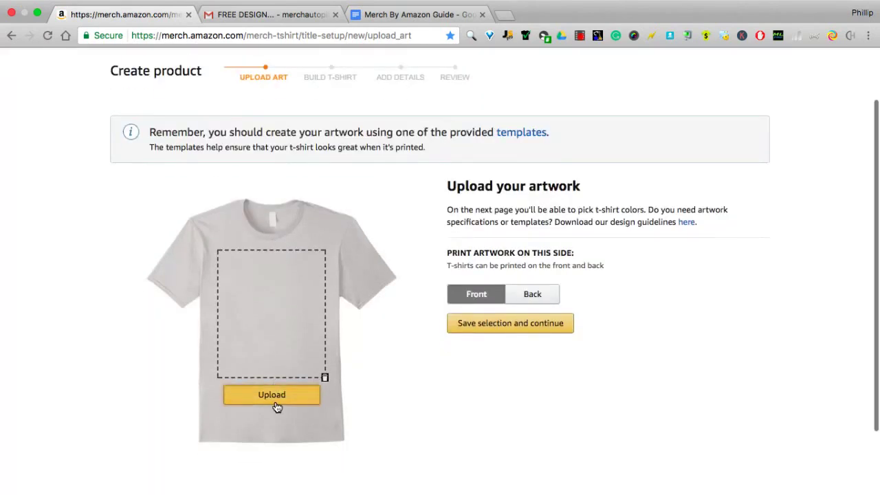
{"action": "left_click", "coordinate": [276, 405]}
{"action": "left_click", "coordinate": [377, 48]}
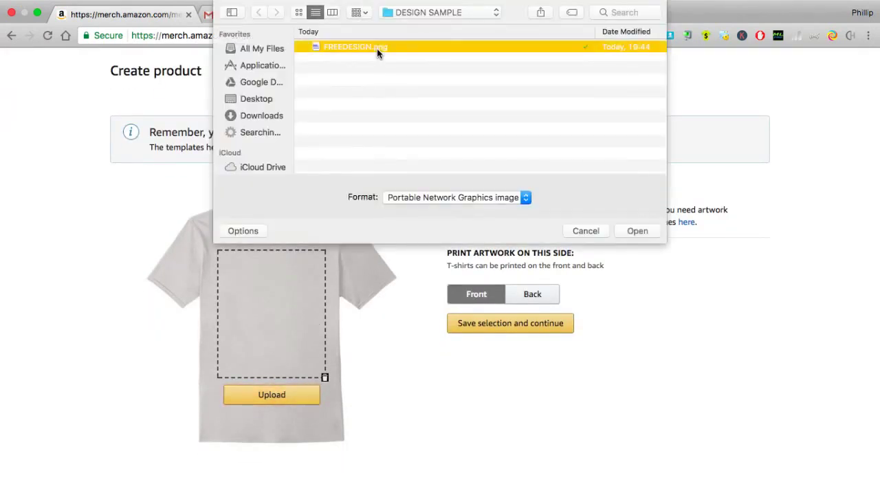
{"action": "left_click", "coordinate": [632, 232]}
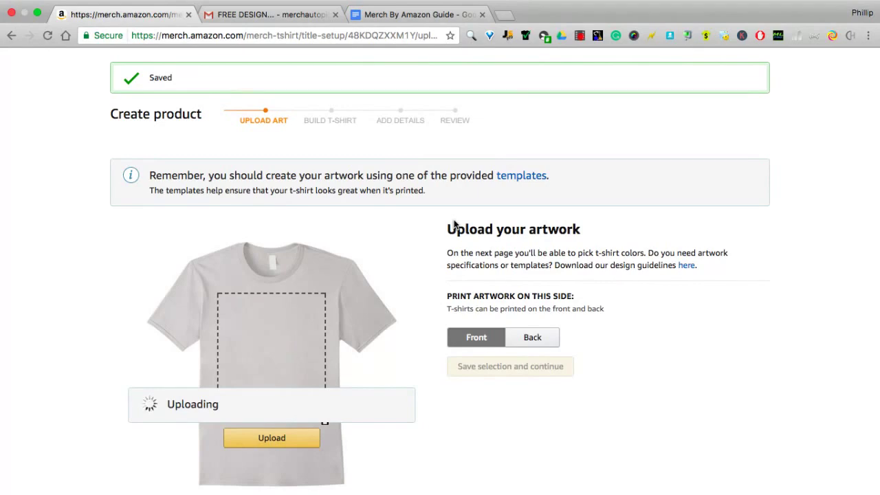
Look through the free and paid resources in the Merch By Amazon Guide document and open the Quickstart Keyword Cheat sheet
{"action": "left_click", "coordinate": [378, 19]}
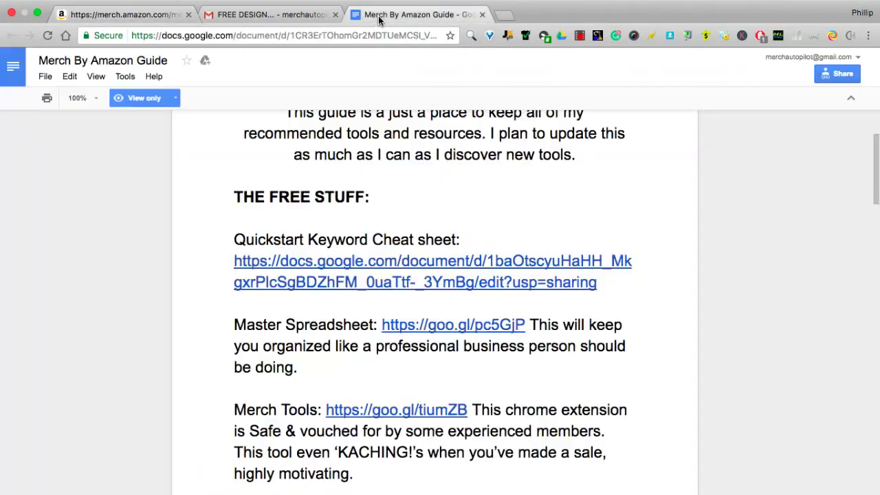
{"action": "scroll", "coordinate": [251, 136], "scroll_direction": "up", "scroll_amount": 3}
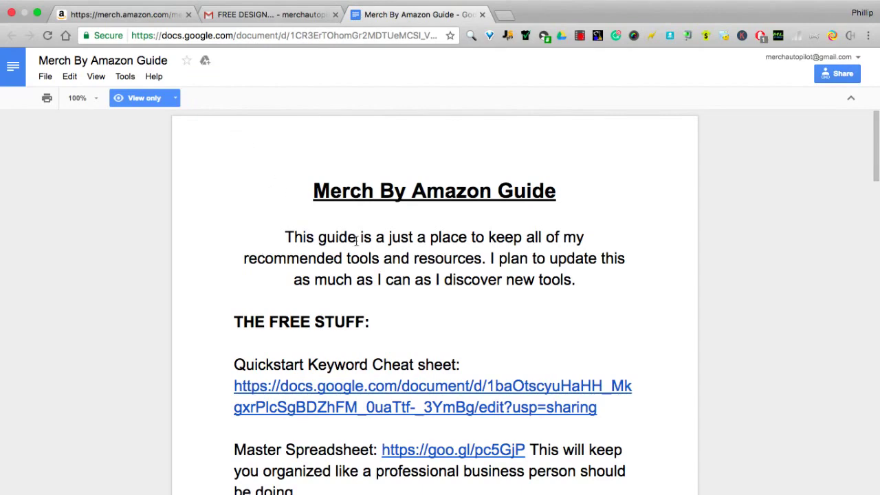
{"action": "scroll", "coordinate": [408, 248], "scroll_direction": "down", "scroll_amount": 10}
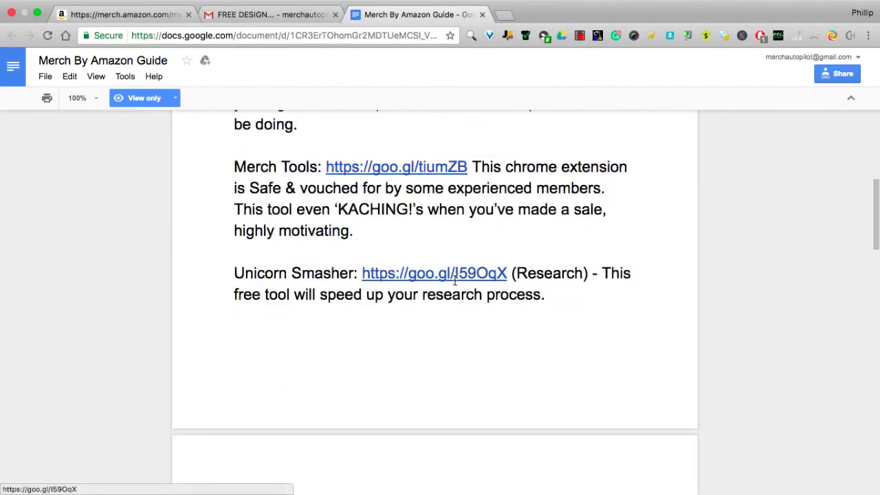
{"action": "scroll", "coordinate": [440, 288], "scroll_direction": "down", "scroll_amount": 9}
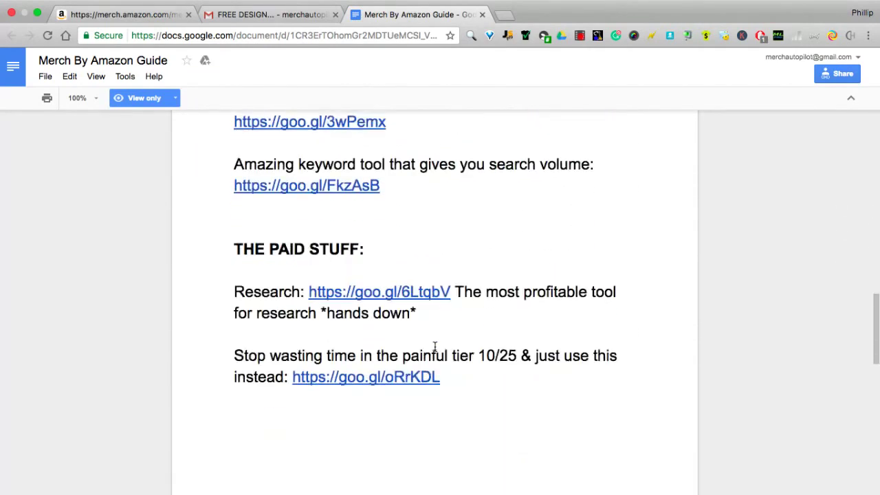
{"action": "scroll", "coordinate": [434, 346], "scroll_direction": "up", "scroll_amount": 15}
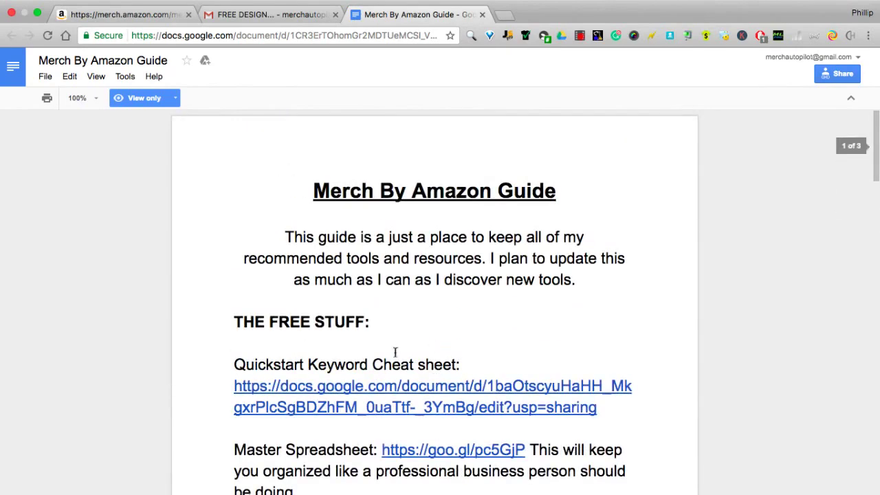
{"action": "left_click", "coordinate": [330, 389]}
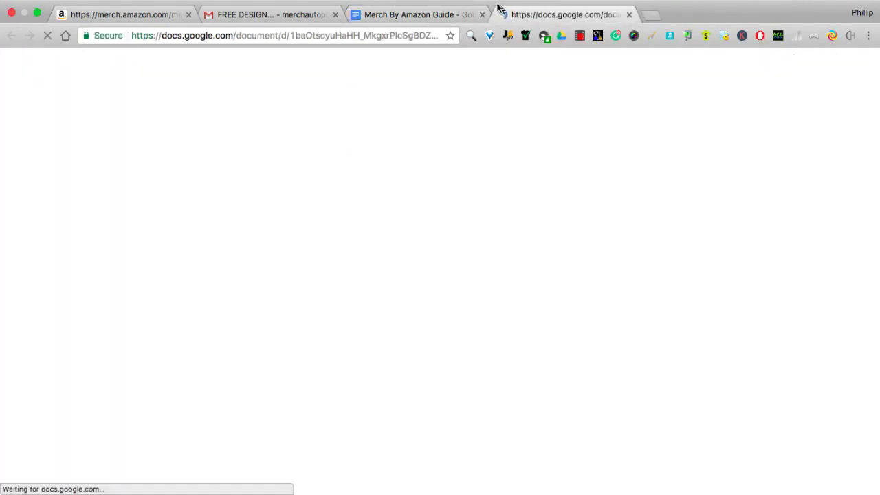
Check the artwork upload's progress and review the brand, title, bullet and description templates in the Provided Keywords document
{"action": "left_click", "coordinate": [113, 15]}
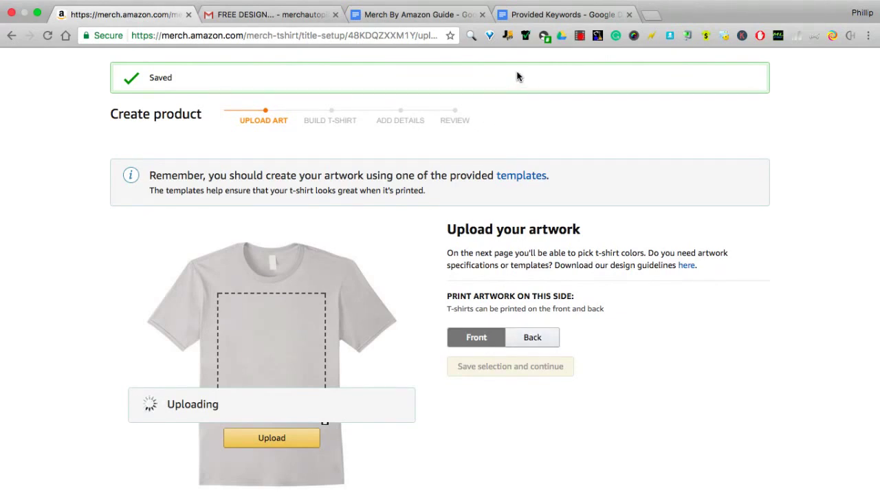
{"action": "left_click", "coordinate": [550, 14]}
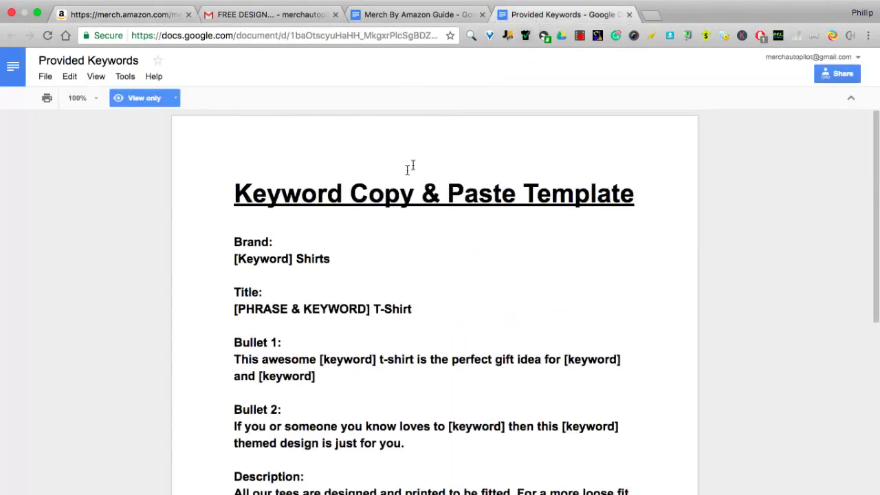
{"action": "scroll", "coordinate": [375, 211], "scroll_direction": "down", "scroll_amount": 1}
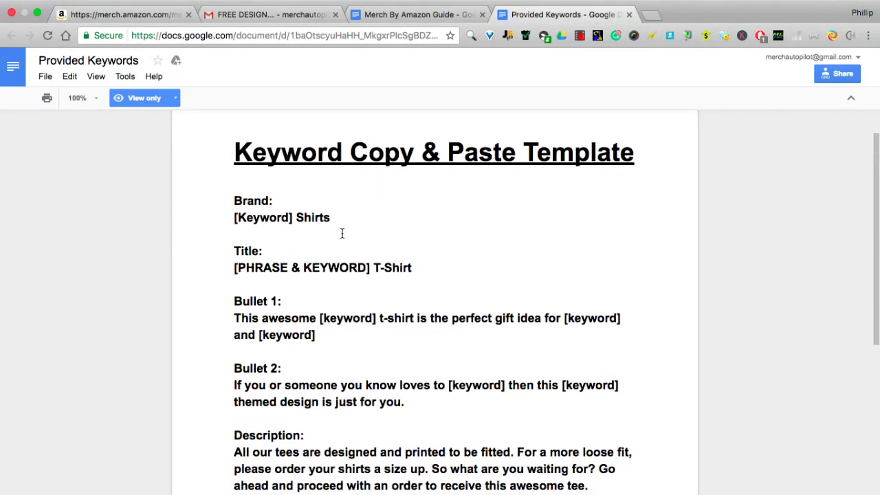
{"action": "scroll", "coordinate": [341, 233], "scroll_direction": "down", "scroll_amount": 2}
{"action": "scroll", "coordinate": [383, 269], "scroll_direction": "up", "scroll_amount": 1}
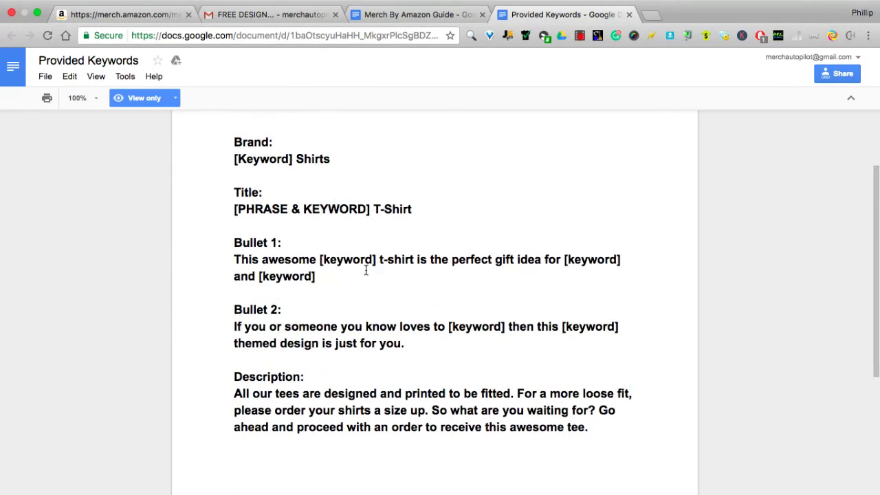
{"action": "scroll", "coordinate": [366, 270], "scroll_direction": "up", "scroll_amount": 3}
Return to the product page, check the uploaded artwork on the shirt, and save it to continue to the t-shirt configuration
{"action": "left_click", "coordinate": [123, 14]}
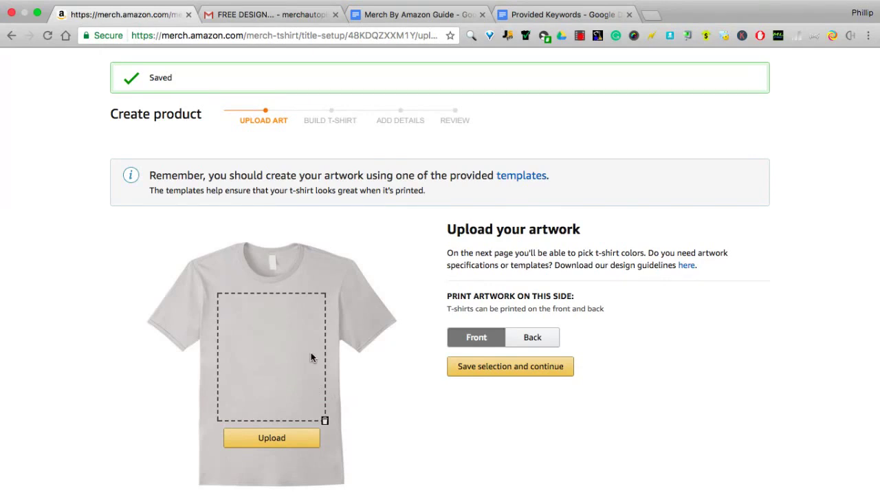
{"action": "scroll", "coordinate": [311, 357], "scroll_direction": "down", "scroll_amount": 1}
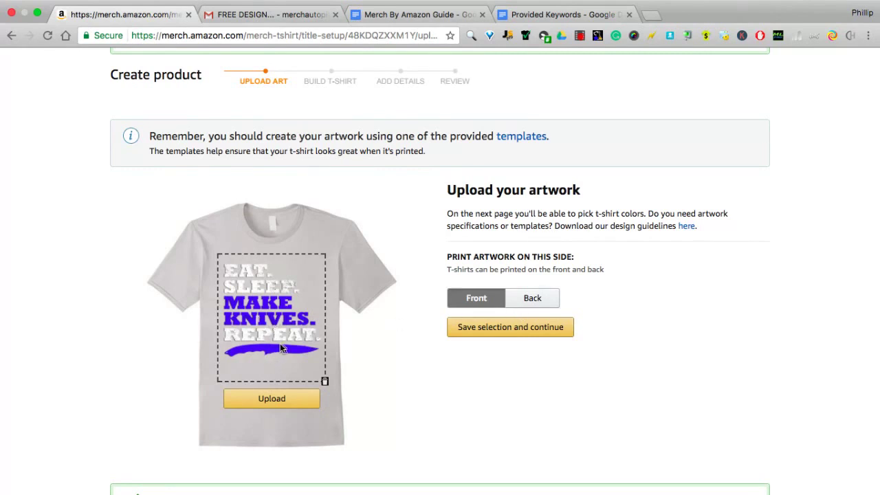
{"action": "left_click", "coordinate": [476, 328]}
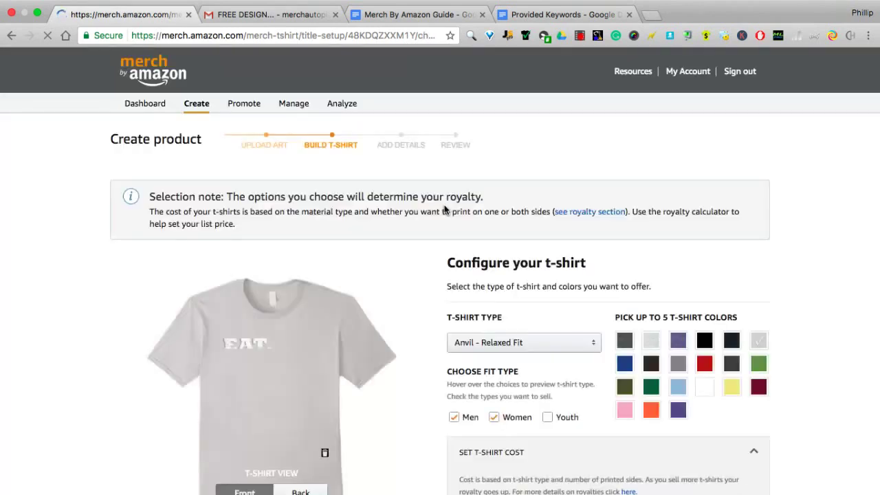
Add the Youth fit type and select five shirt colors: dark heather, black, dark navy, dark grey and brown
{"action": "scroll", "coordinate": [437, 275], "scroll_direction": "down", "scroll_amount": 3}
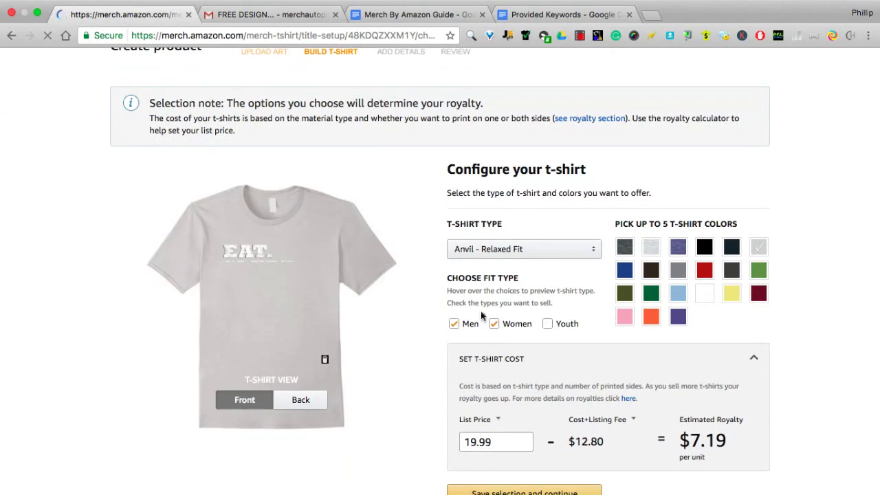
{"action": "left_click", "coordinate": [547, 323]}
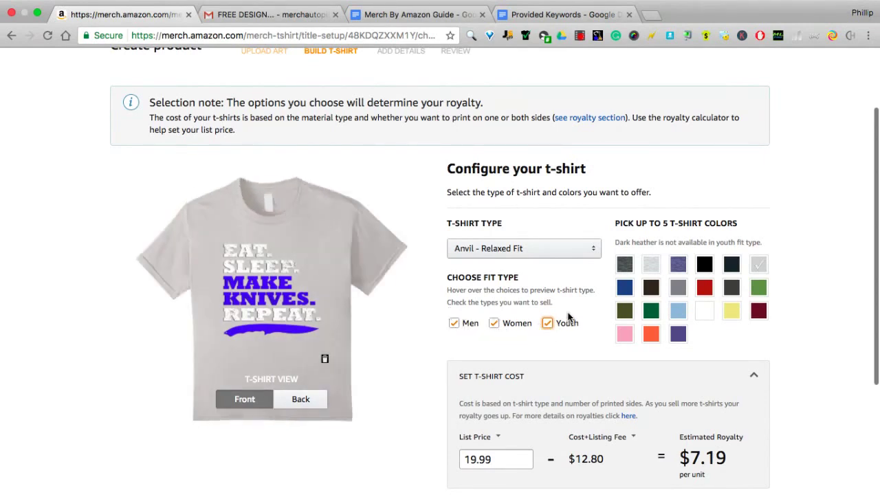
{"action": "left_click", "coordinate": [624, 266]}
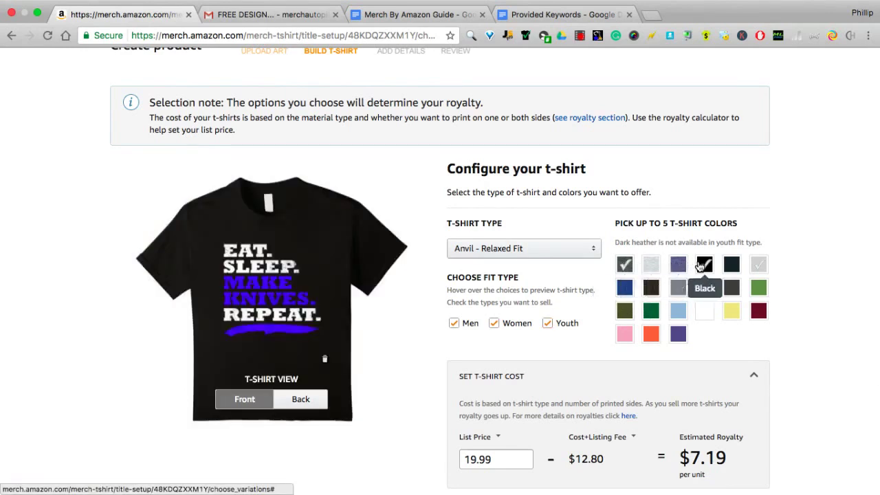
{"action": "left_click", "coordinate": [730, 266]}
{"action": "left_click", "coordinate": [731, 287]}
{"action": "left_click", "coordinate": [652, 288]}
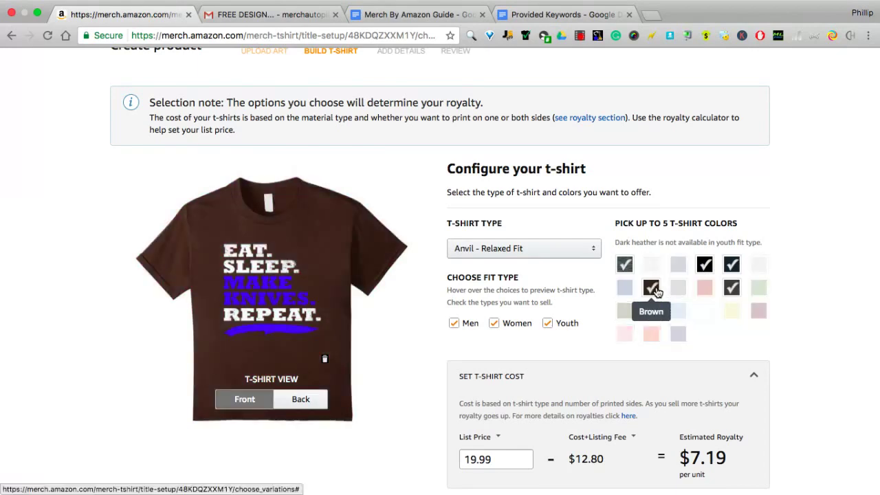
Set the t-shirt's list price to 16.99 and highlight the estimated royalty
{"action": "scroll", "coordinate": [582, 289], "scroll_direction": "down", "scroll_amount": 3}
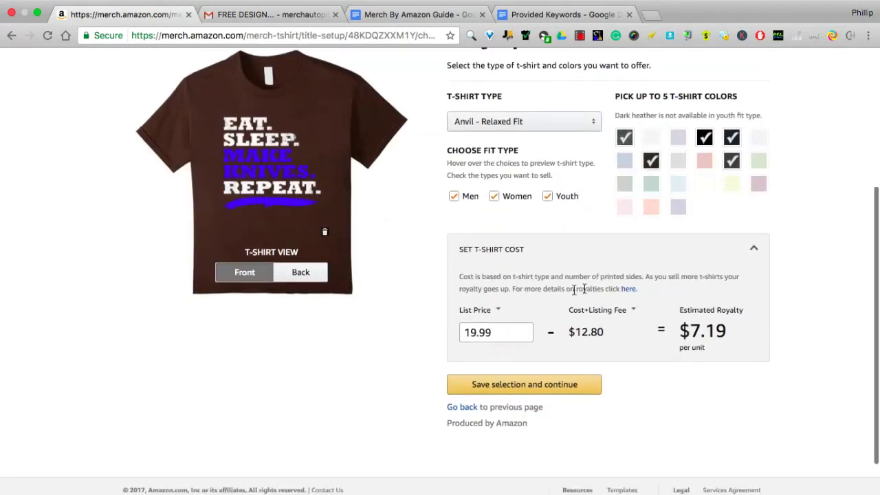
{"action": "double_click", "coordinate": [489, 332]}
{"action": "left_click", "coordinate": [504, 340]}
{"action": "key", "text": "Left"}
{"action": "key", "text": "Left"}
{"action": "key", "text": "Left"}
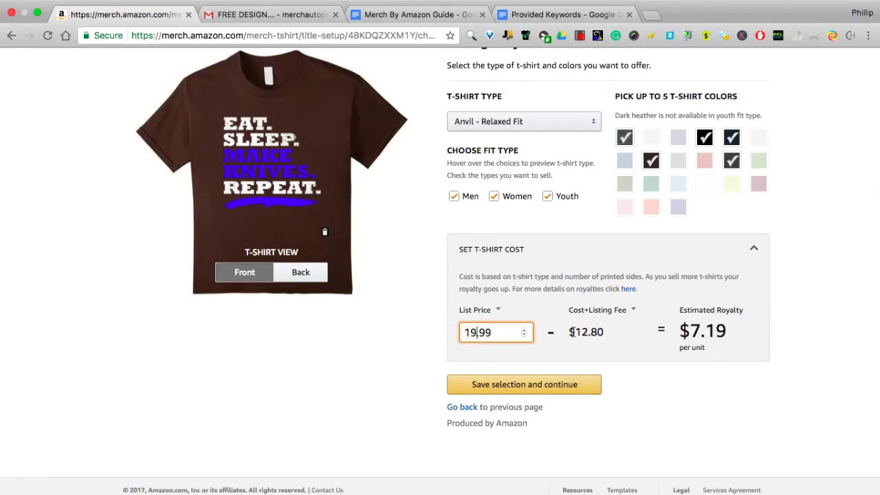
{"action": "key", "text": "BackSpace"}
{"action": "type", "text": "6"}
{"action": "left_click", "coordinate": [690, 390]}
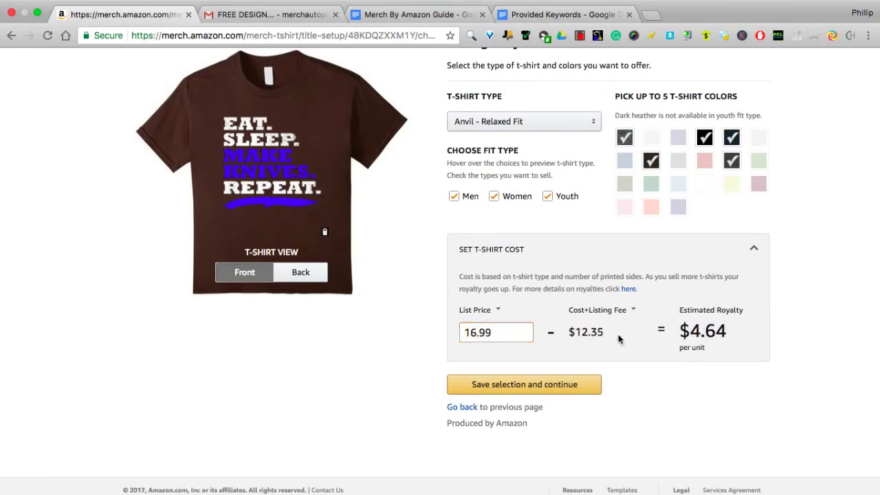
{"action": "left_click_drag", "start_coordinate": [730, 332], "coordinate": [673, 328]}
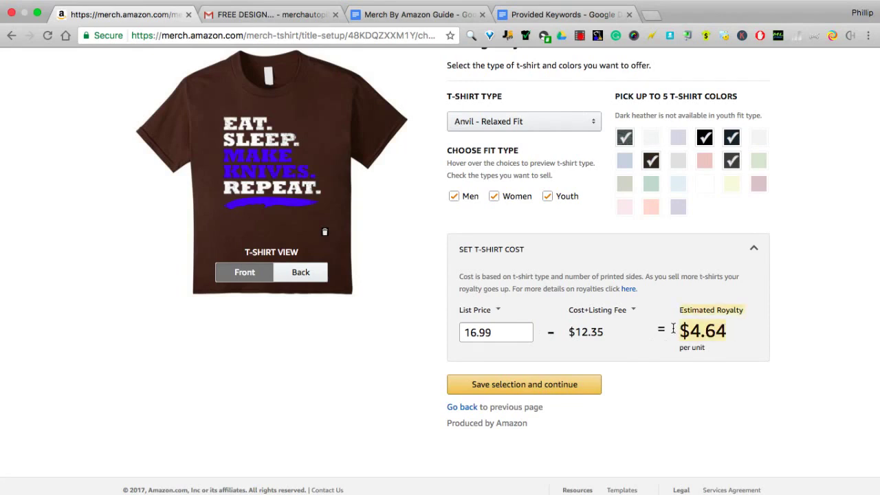
Save the t-shirt configuration and review the Provided Keywords template before returning to the listing's product details page
{"action": "left_click", "coordinate": [565, 386]}
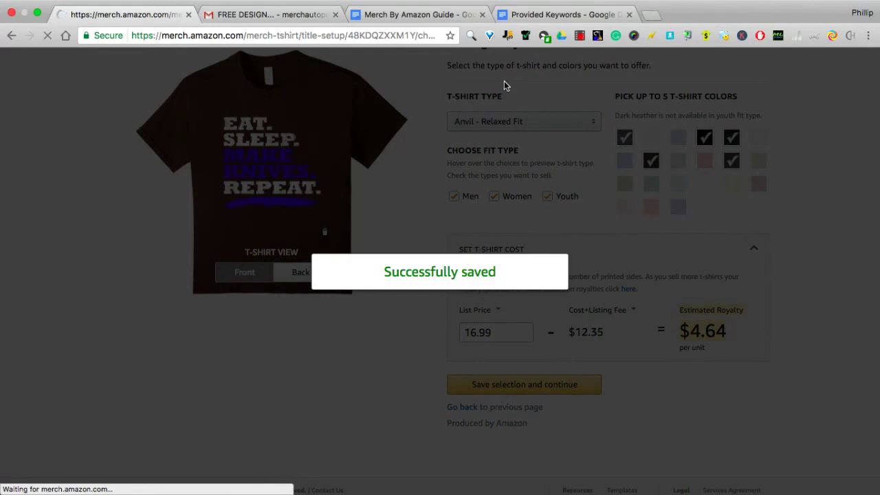
{"action": "left_click", "coordinate": [518, 15]}
{"action": "scroll", "coordinate": [342, 259], "scroll_direction": "down", "scroll_amount": 2}
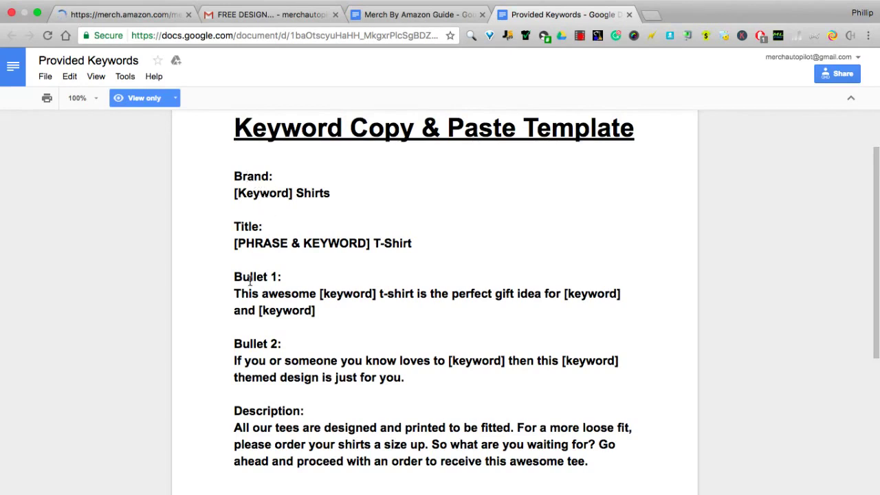
{"action": "scroll", "coordinate": [251, 343], "scroll_direction": "down", "scroll_amount": 2}
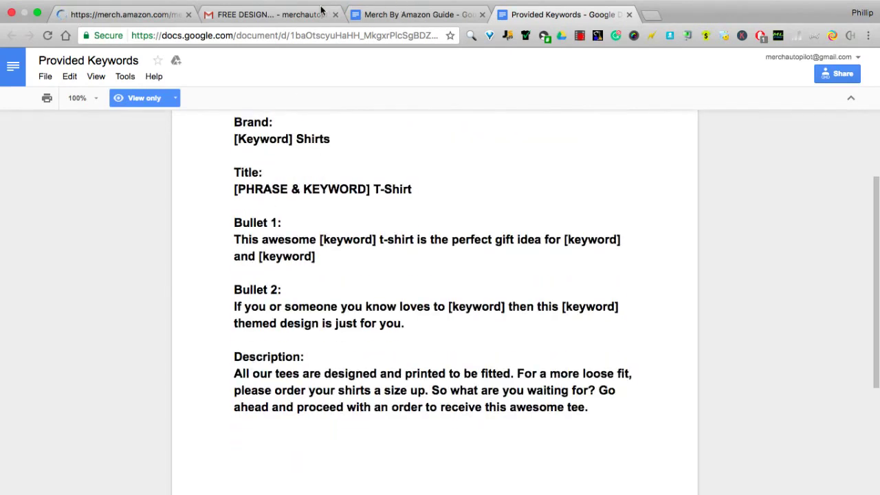
{"action": "left_click", "coordinate": [142, 15]}
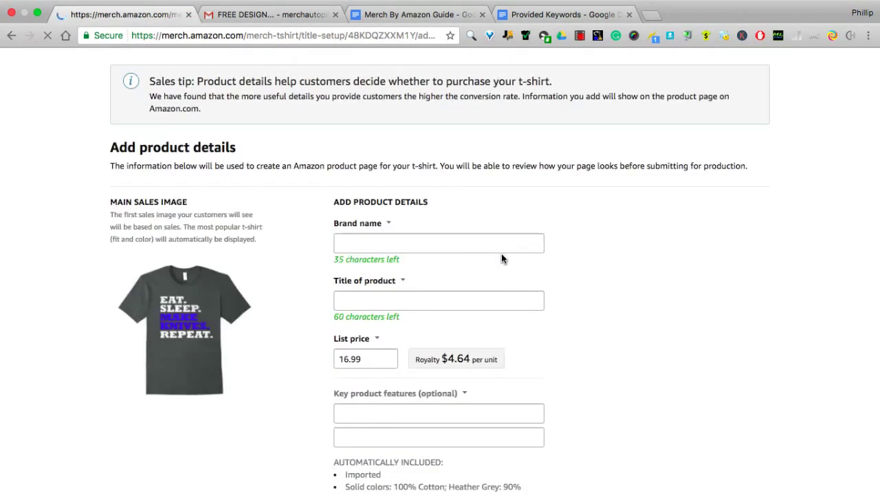
Copy the brand template "[Keyword] Shirts" from the Provided Keywords document into the listing's brand name
{"action": "left_click", "coordinate": [535, 13]}
{"action": "scroll", "coordinate": [341, 188], "scroll_direction": "up", "scroll_amount": 2}
{"action": "left_click_drag", "start_coordinate": [341, 188], "coordinate": [229, 186]}
{"action": "key", "text": "super+c"}
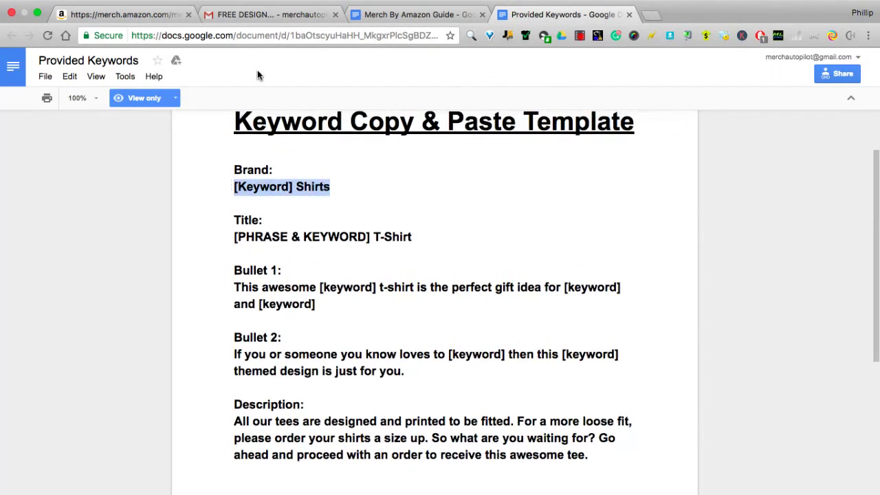
{"action": "left_click", "coordinate": [103, 16]}
{"action": "left_click", "coordinate": [380, 200]}
{"action": "key", "text": "super+v"}
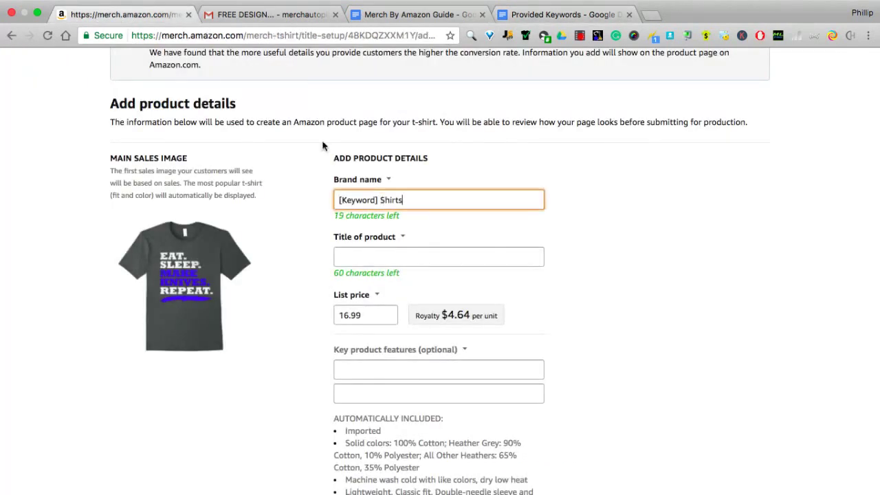
Place the listing page beside the Provided Keywords document and copy the template "[PHRASE & KEYWORD] T-Shirt" into the product title
{"action": "left_click_drag", "start_coordinate": [158, 15], "coordinate": [447, 14]}
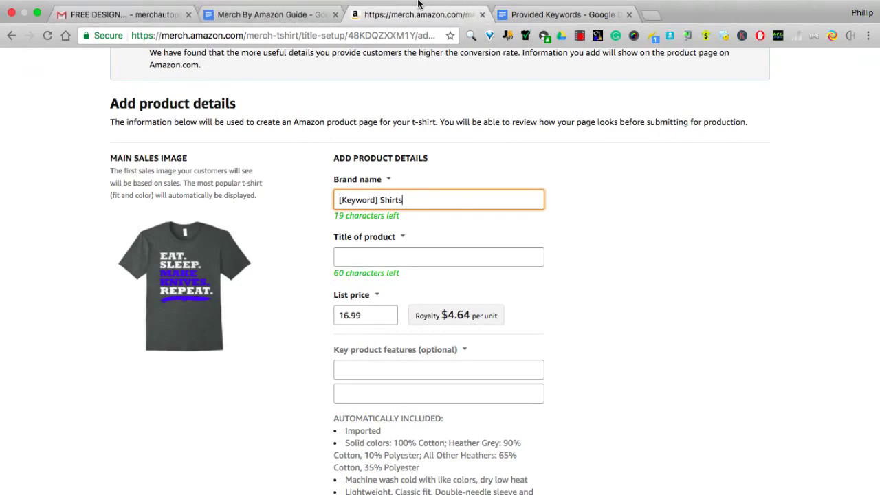
{"action": "left_click", "coordinate": [556, 15]}
{"action": "left_click_drag", "start_coordinate": [420, 236], "coordinate": [231, 235]}
{"action": "key", "text": "super+c"}
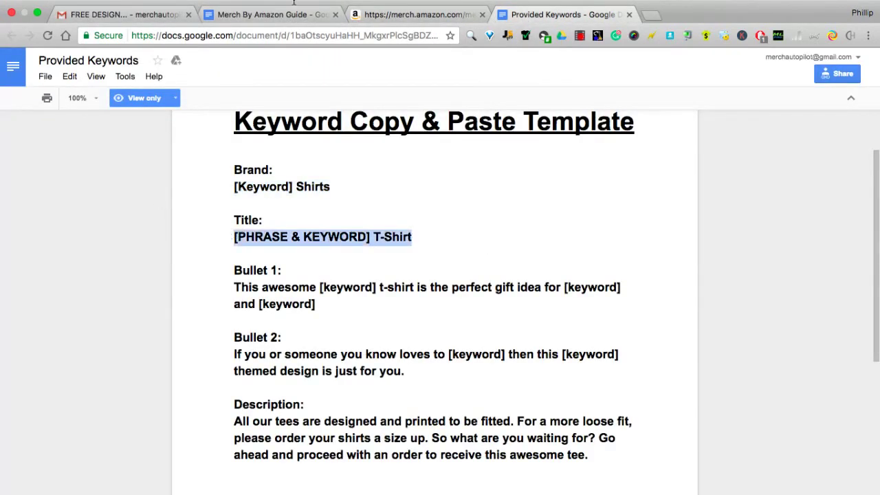
{"action": "left_click", "coordinate": [453, 9]}
{"action": "left_click", "coordinate": [433, 260]}
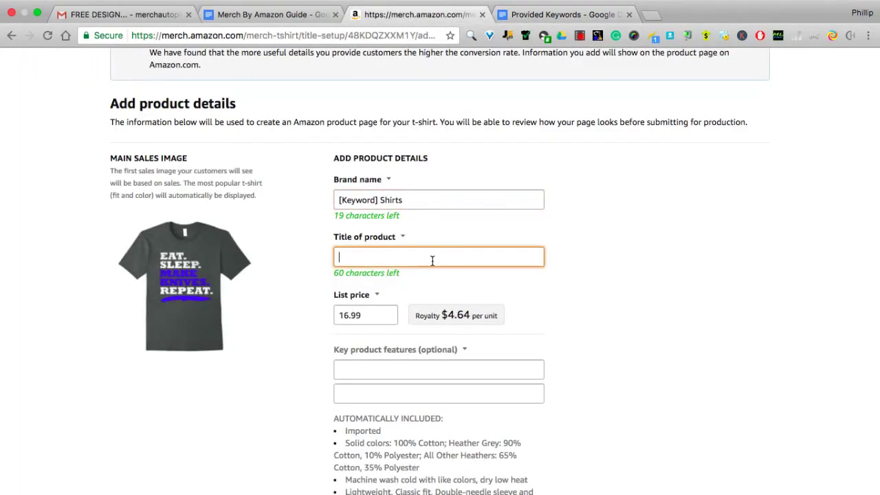
{"action": "key", "text": "super+v"}
Copy the Bullet 1 template text from the Provided Keywords document into the listing's first key product feature
{"action": "left_click", "coordinate": [543, 13]}
{"action": "left_click_drag", "start_coordinate": [317, 304], "coordinate": [197, 290]}
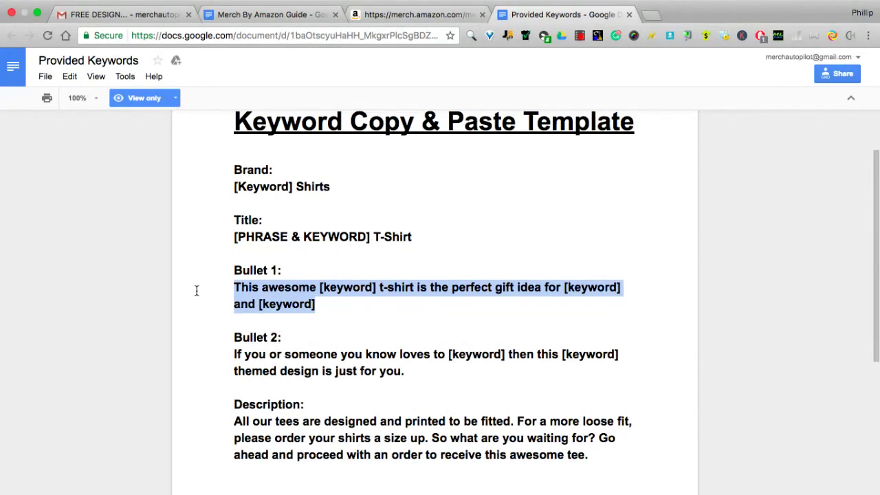
{"action": "left_click", "coordinate": [372, 15]}
{"action": "left_click", "coordinate": [382, 374]}
{"action": "key", "text": "super+v"}
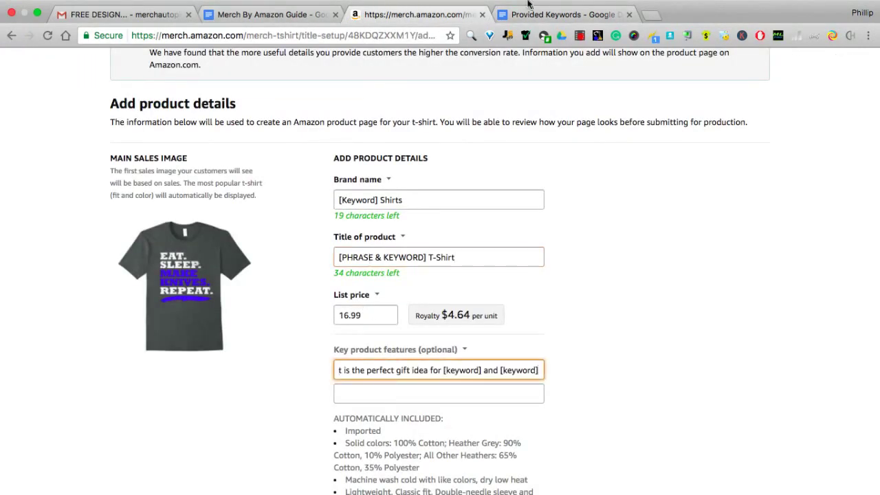
Copy the Bullet 2 template text from the Provided Keywords document into the listing's second key product feature
{"action": "left_click", "coordinate": [543, 15]}
{"action": "left_click", "coordinate": [403, 369]}
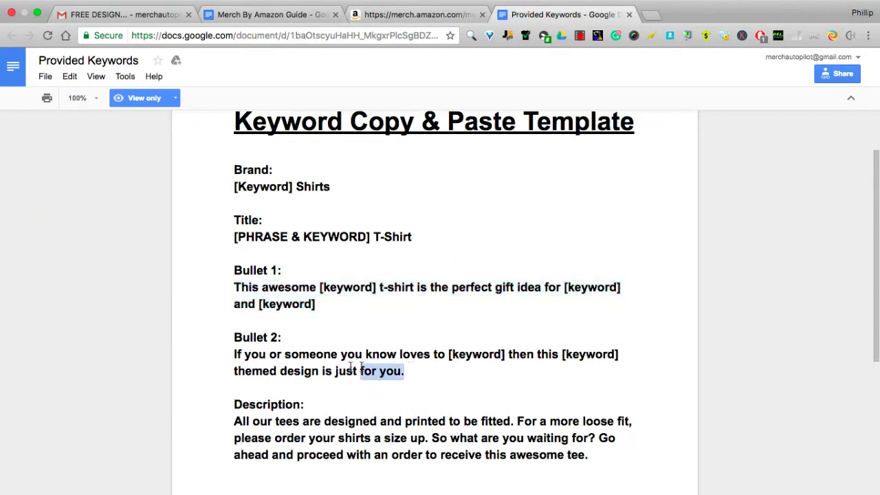
{"action": "left_click_drag", "start_coordinate": [403, 369], "coordinate": [231, 353]}
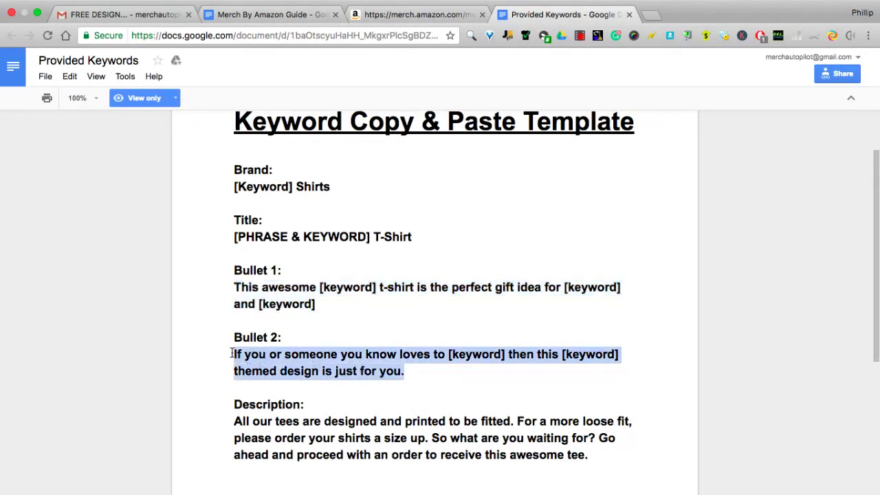
{"action": "left_click", "coordinate": [381, 15]}
{"action": "left_click", "coordinate": [406, 392]}
{"action": "key", "text": "super+v"}
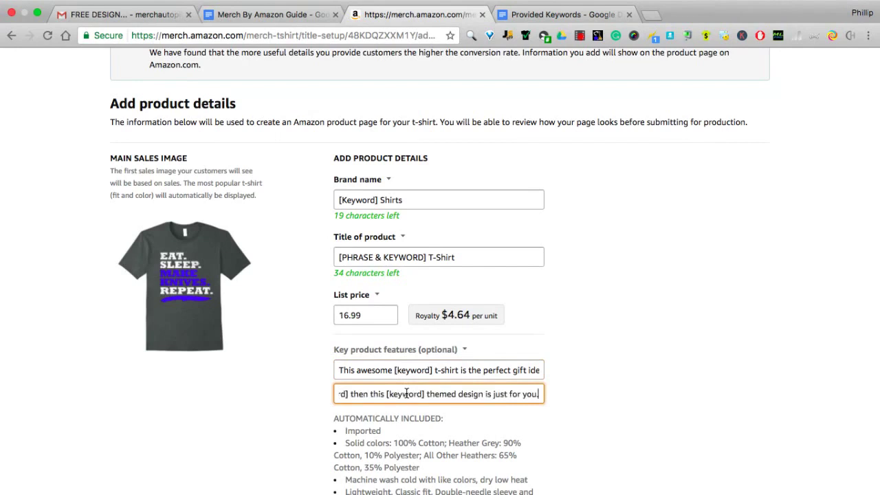
Copy the description template text from the Provided Keywords document into the listing's product description
{"action": "left_click", "coordinate": [560, 12]}
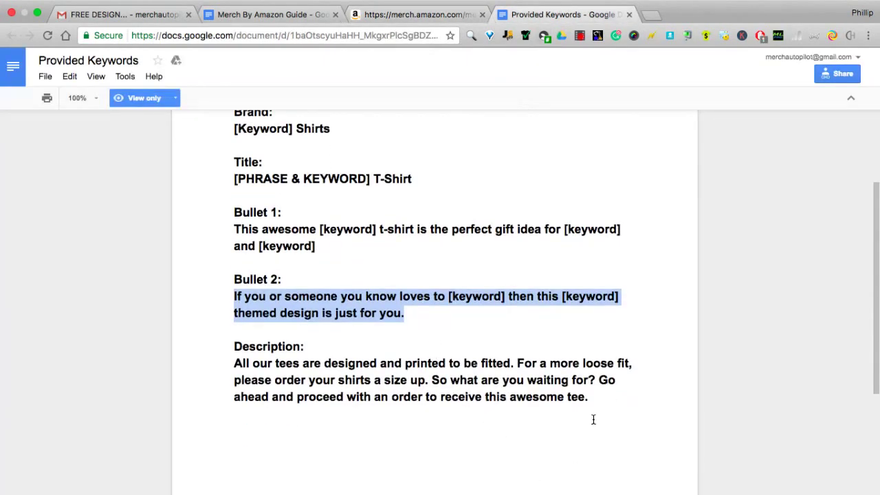
{"action": "left_click_drag", "start_coordinate": [594, 397], "coordinate": [223, 362]}
{"action": "key", "text": "super+c"}
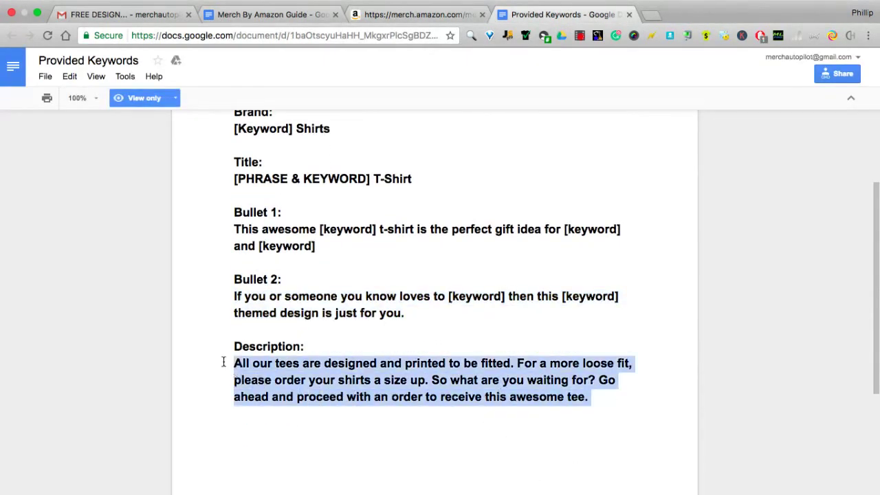
{"action": "left_click", "coordinate": [402, 15]}
{"action": "scroll", "coordinate": [365, 255], "scroll_direction": "down", "scroll_amount": 3}
{"action": "left_click", "coordinate": [429, 423]}
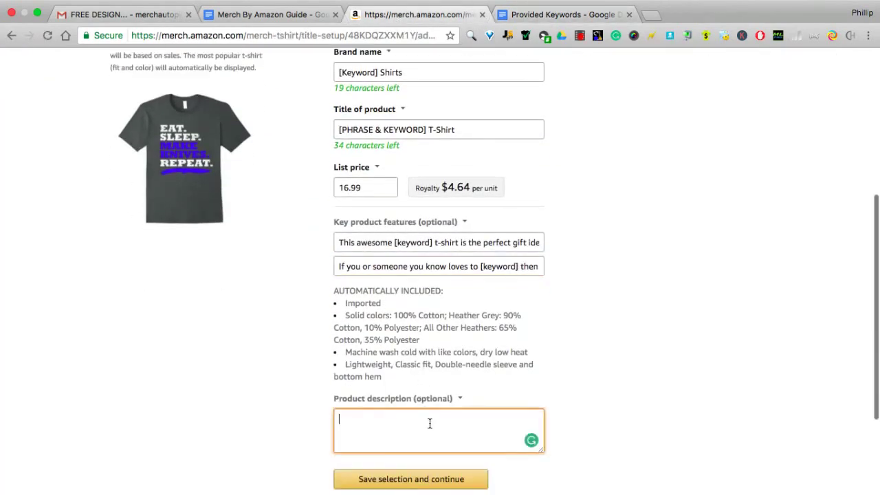
{"action": "key", "text": "super+v"}
Replace the [Keyword] placeholder in the brand name so that it reads "Knife Making Shirts"
{"action": "scroll", "coordinate": [491, 316], "scroll_direction": "up", "scroll_amount": 2}
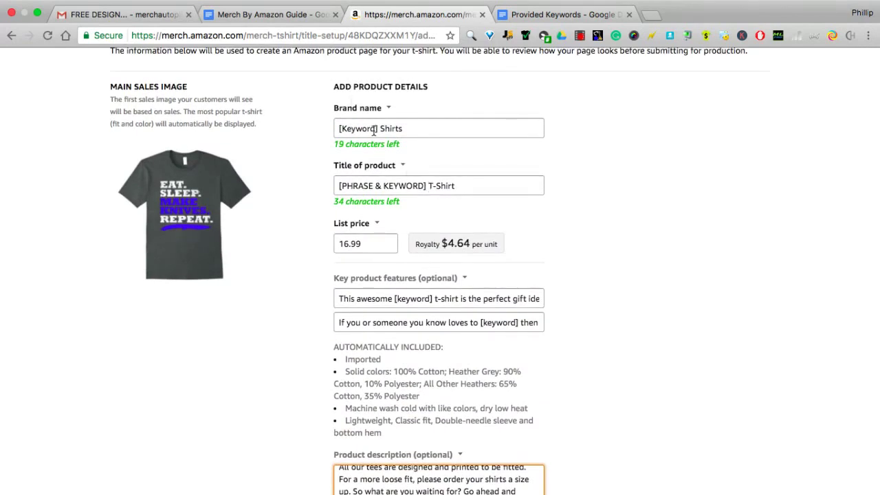
{"action": "left_click_drag", "start_coordinate": [379, 130], "coordinate": [337, 128]}
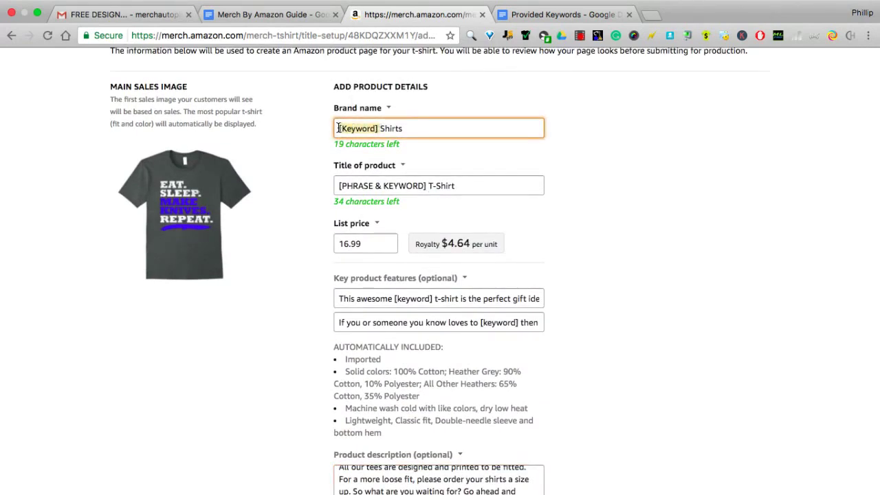
{"action": "key", "text": "BackSpace"}
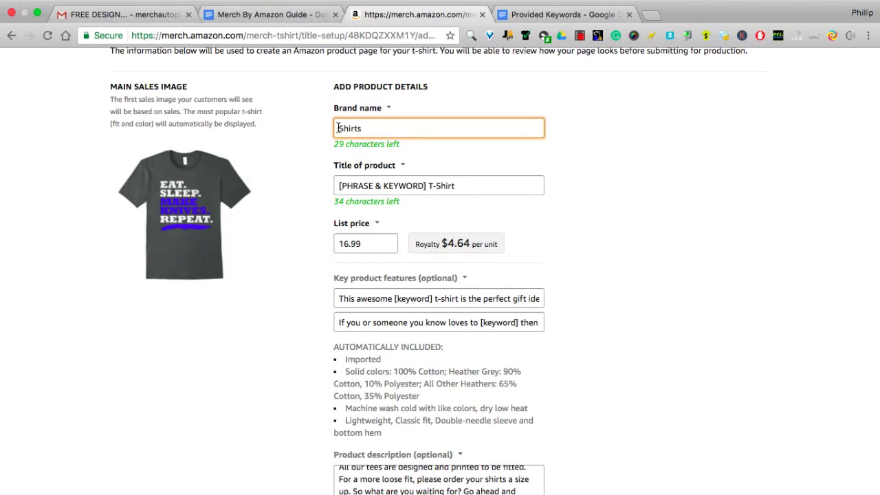
{"action": "left_click", "coordinate": [472, 185]}
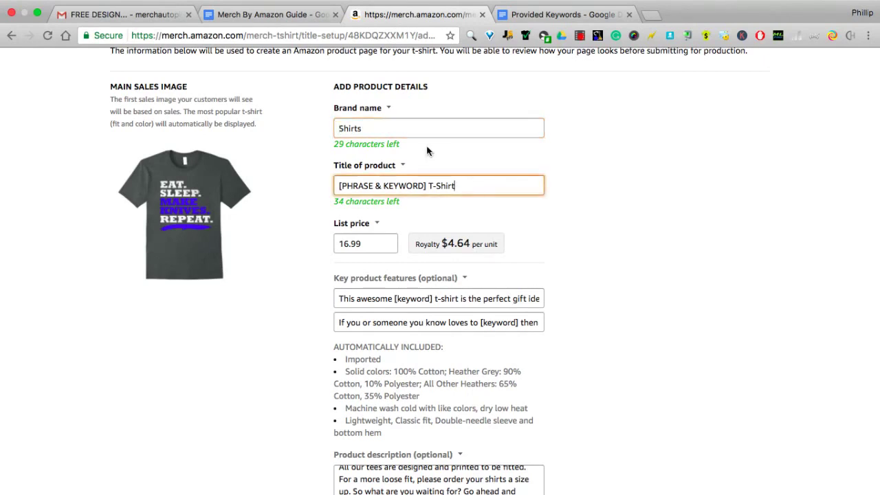
{"action": "left_click", "coordinate": [338, 127]}
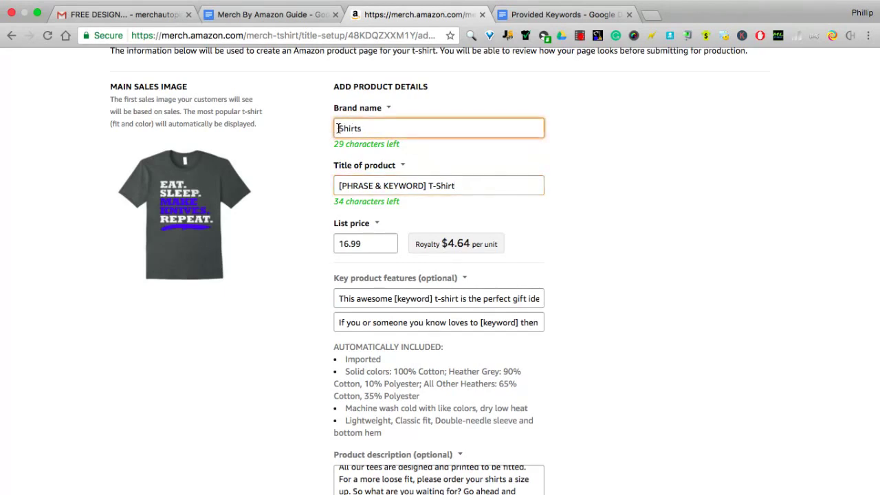
{"action": "type", "text": "Kinf"}
{"action": "key", "text": "BackSpace"}
{"action": "key", "text": "BackSpace"}
{"action": "key", "text": "BackSpace"}
{"action": "type", "text": "nife making"}
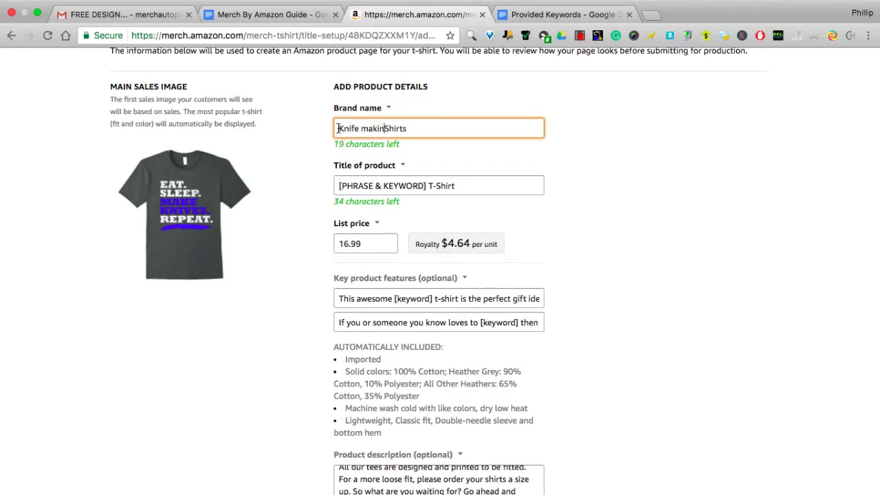
{"action": "key", "text": "BackSpace"}
{"action": "type", "text": "M"}
Replace the [PHRASE & KEYWORD] placeholder in the product title with "Eat. Sleep. Make Knives. Repeat." before T-Shirt
{"action": "left_click_drag", "start_coordinate": [429, 185], "coordinate": [320, 185]}
{"action": "key", "text": "BackSpace"}
{"action": "type", "text": "Eat"}
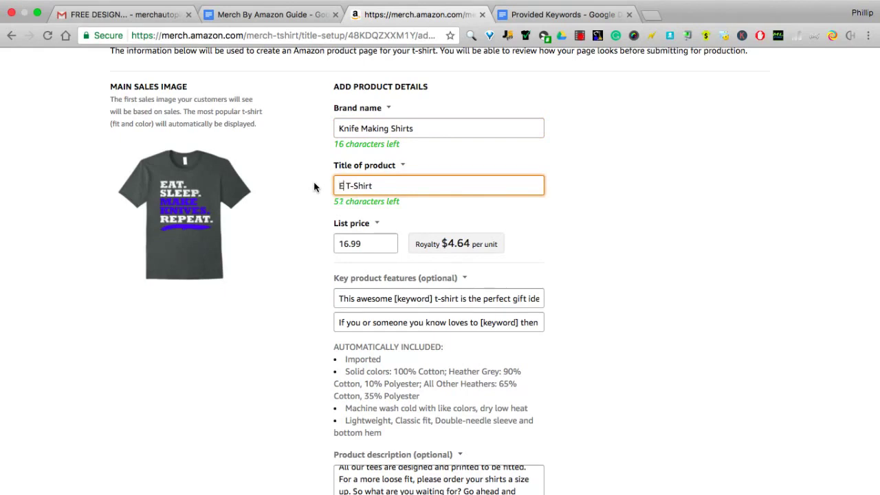
{"action": "key", "text": "BackSpace"}
{"action": "key", "text": "BackSpace"}
{"action": "type", "text": "."}
{"action": "key", "text": "BackSpace"}
{"action": "type", "text": "T. SLEEP"}
{"action": "key", "text": "BackSpace"}
{"action": "key", "text": "BackSpace"}
{"action": "key", "text": "BackSpace"}
{"action": "key", "text": "BackSpace"}
{"action": "key", "text": "BackSpace"}
{"action": "key", "text": "BackSpace"}
{"action": "key", "text": "BackSpace"}
{"action": "key", "text": "BackSpace"}
{"action": "type", "text": "t. Sleep. "}
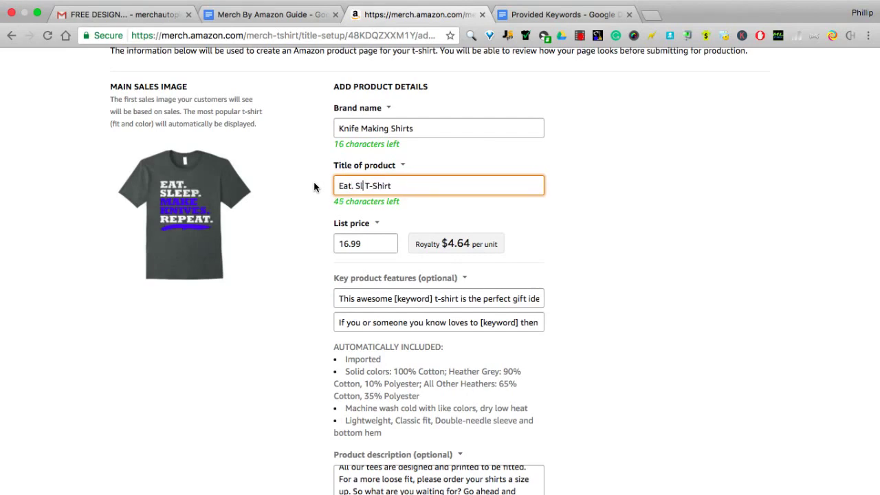
{"action": "type", "text": "Repeat"}
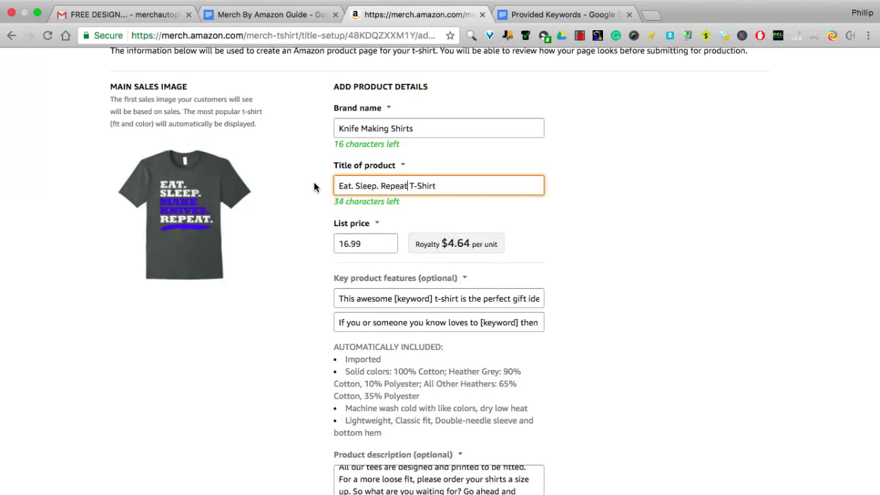
{"action": "type", "text": ". Make Knives"}
{"action": "left_click", "coordinate": [459, 187]}
{"action": "type", "text": "."}
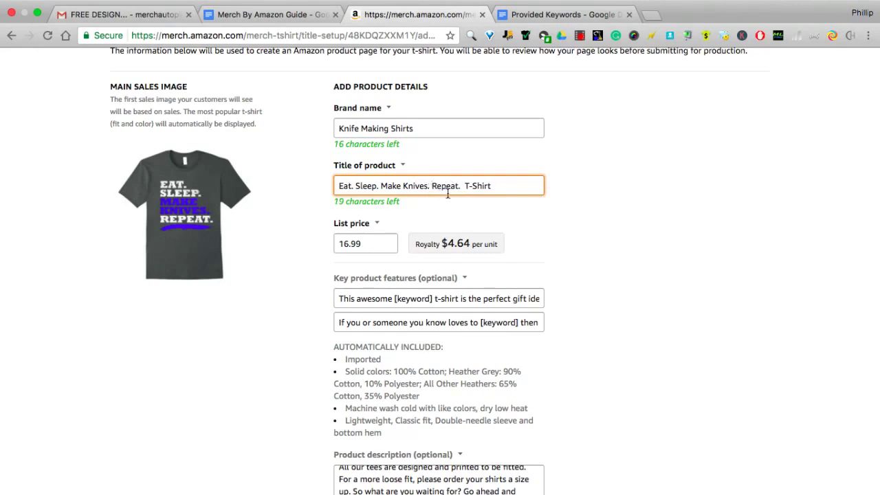
Extend the product title to read "Eat. Sleep. Make Knives. Repeat Funny T-Shirt Knife Maker", dropping the period after Repeat
{"action": "key", "text": "BackSpace"}
{"action": "key", "text": "BackSpace"}
{"action": "type", "text": "Funny"}
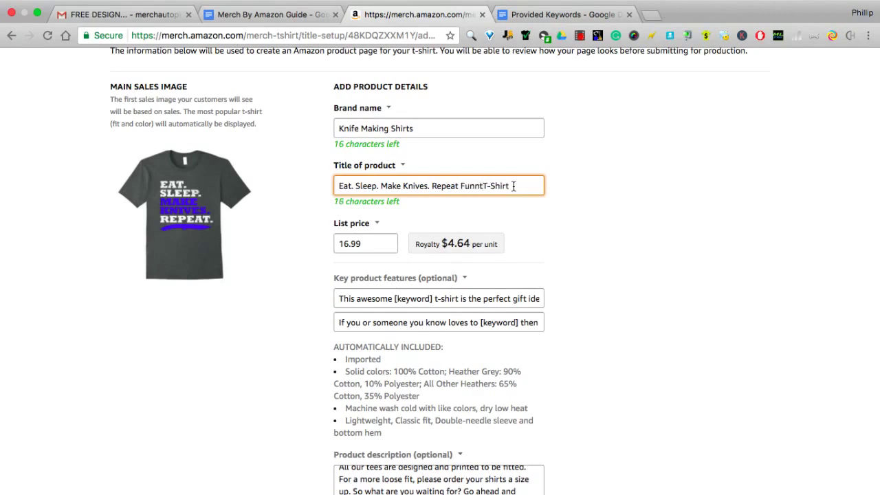
{"action": "key", "text": "BackSpace"}
{"action": "type", "text": "y"}
{"action": "key", "text": "BackSpace"}
{"action": "type", "text": "y"}
{"action": "type", "text": "N"}
{"action": "type", "text": "Knife"}
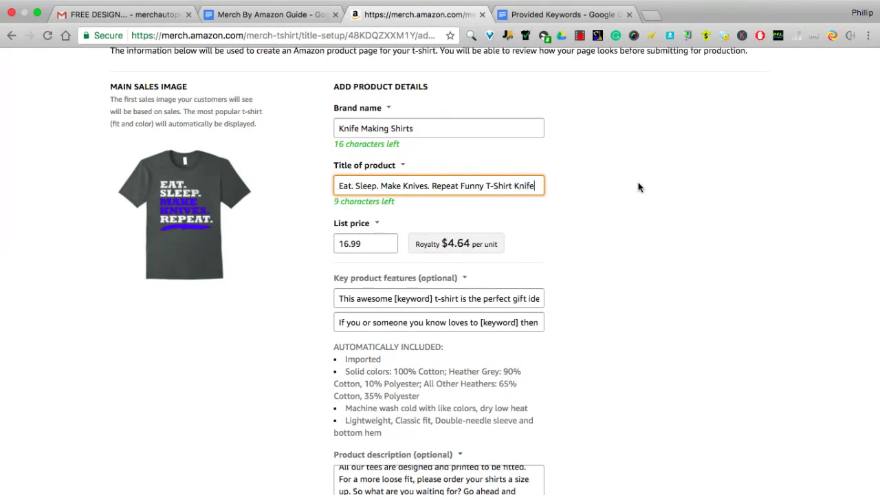
{"action": "type", "text": " m"}
{"action": "key", "text": "BackSpace"}
{"action": "type", "text": "Maker"}
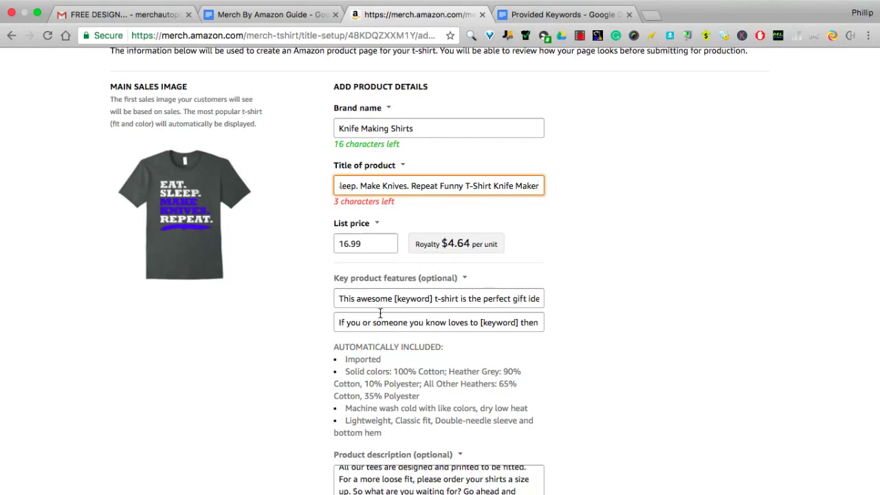
Replace the first [keyword] placeholder in the first key product feature with "sharp knife"
{"action": "left_click_drag", "start_coordinate": [433, 298], "coordinate": [410, 301]}
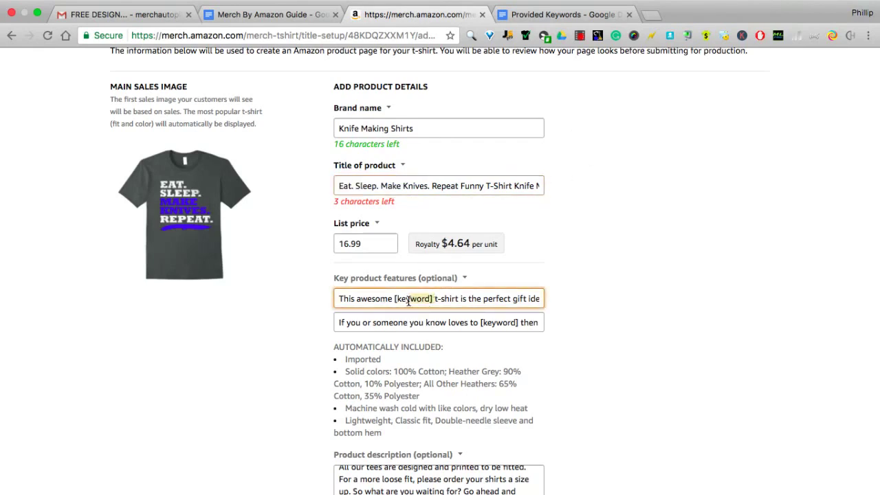
{"action": "key", "text": "BackSpace"}
{"action": "key", "text": "BackSpace"}
{"action": "key", "text": "BackSpace"}
{"action": "key", "text": "BackSpace"}
{"action": "key", "text": "BackSpace"}
{"action": "key", "text": "BackSpace"}
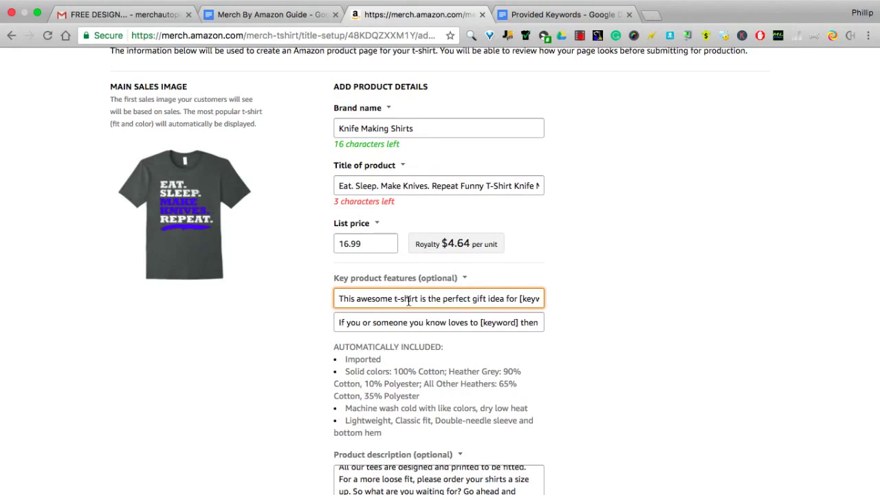
{"action": "type", "text": "kni"}
{"action": "key", "text": "BackSpace"}
{"action": "key", "text": "BackSpace"}
{"action": "key", "text": "BackSpace"}
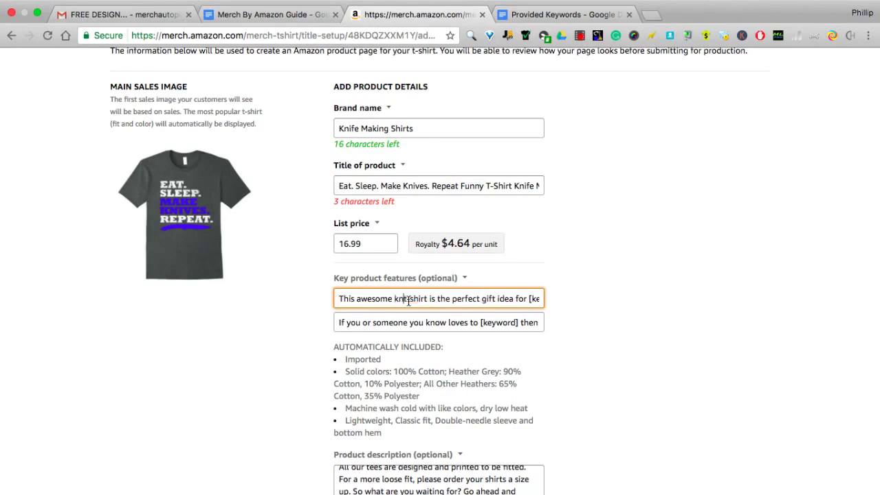
{"action": "type", "text": "sharp knife"}
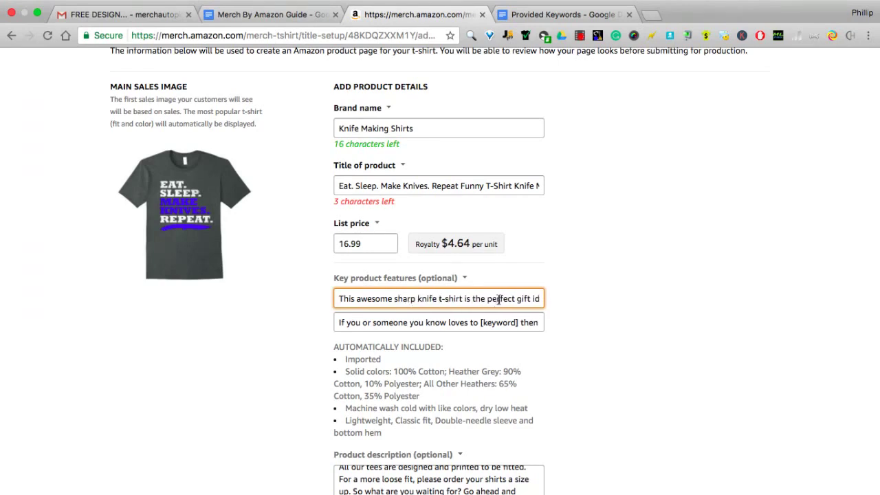
Replace the text after "gift idea for" in the first key product feature with "men who love to make knives", before "and"
{"action": "left_click_drag", "start_coordinate": [519, 297], "coordinate": [537, 298]}
{"action": "left_click", "coordinate": [428, 299]}
{"action": "left_click_drag", "start_coordinate": [483, 298], "coordinate": [444, 299]}
{"action": "key", "text": "BackSpace"}
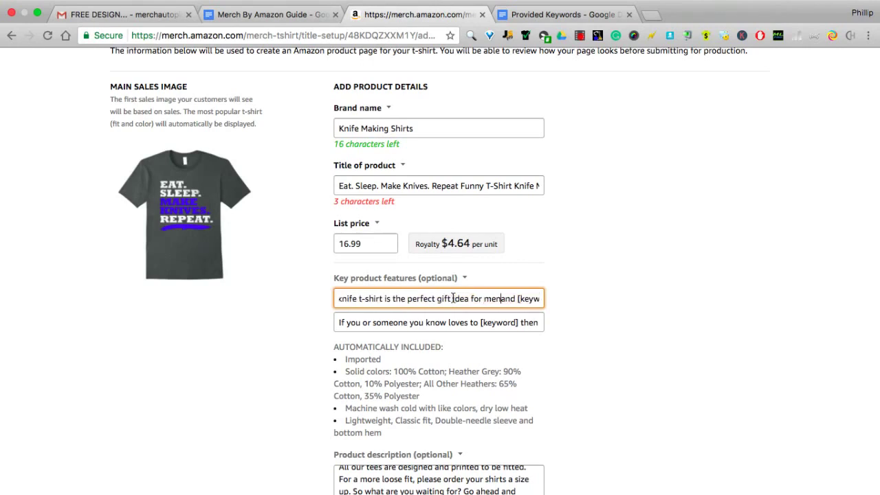
{"action": "type", "text": "men who love "}
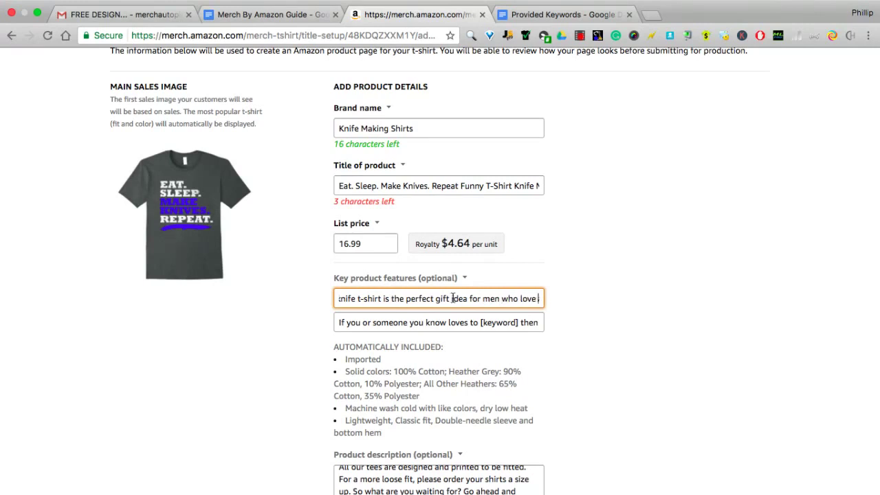
{"action": "type", "text": "to ma"}
{"action": "key", "text": "BackSpace"}
{"action": "key", "text": "BackSpace"}
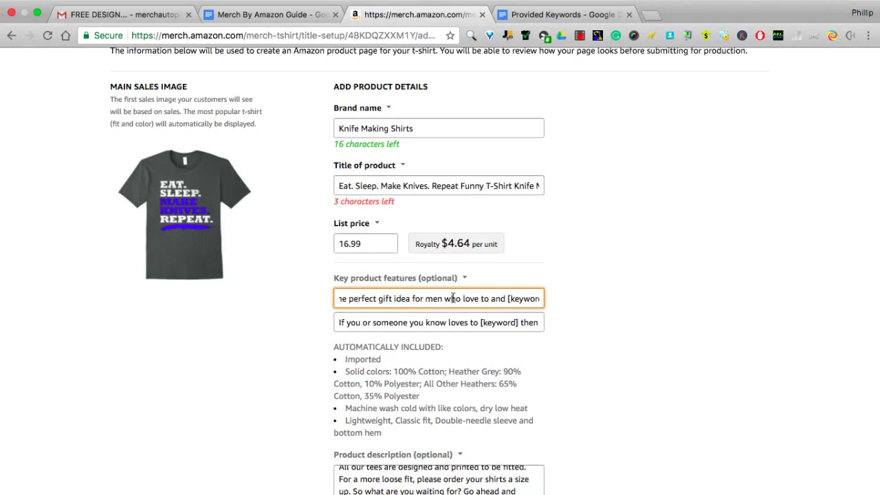
{"action": "type", "text": "make knives"}
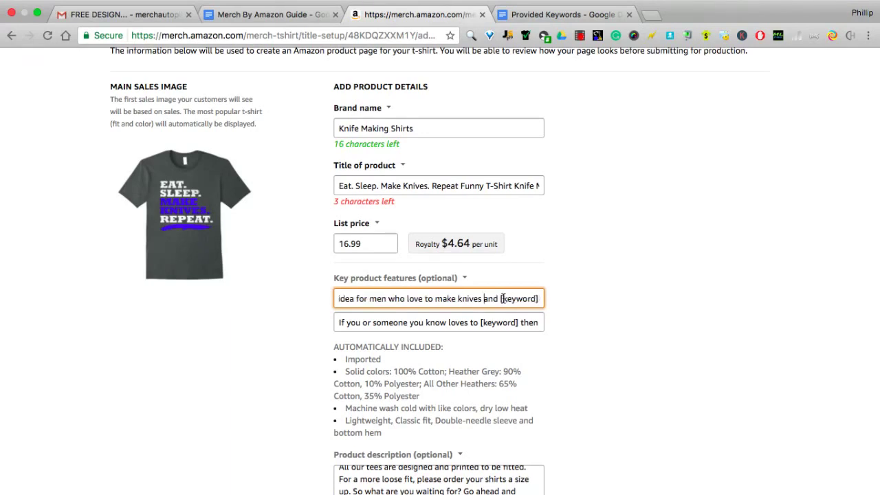
Replace the last [keyword] placeholder in the first key product feature with "feel manly about it."
{"action": "left_click_drag", "start_coordinate": [501, 298], "coordinate": [556, 300]}
{"action": "key", "text": "BackSpace"}
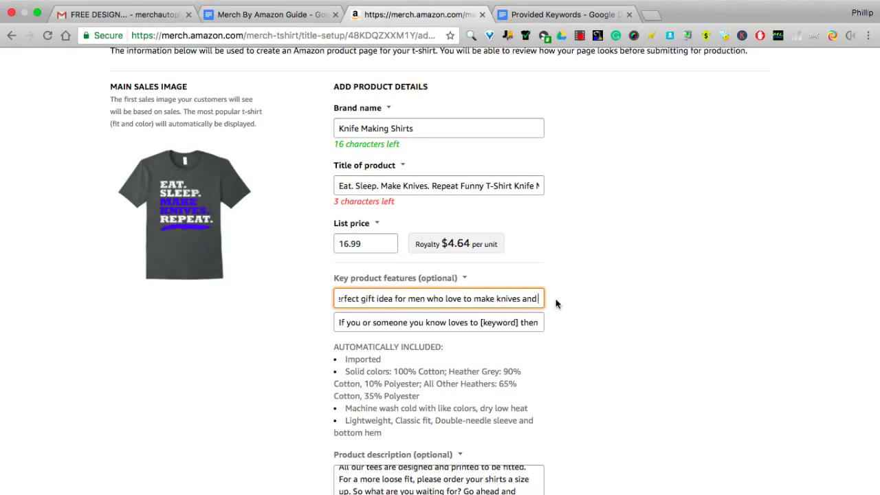
{"action": "type", "text": "feel m"}
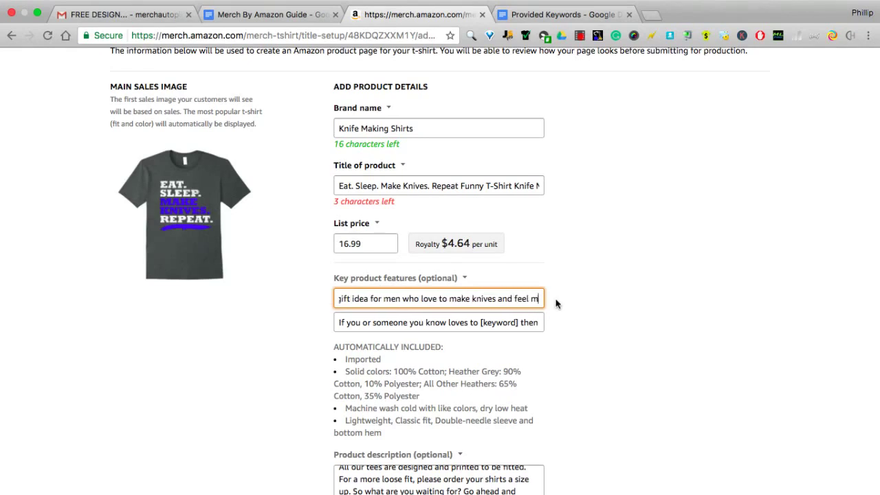
{"action": "type", "text": "anly "}
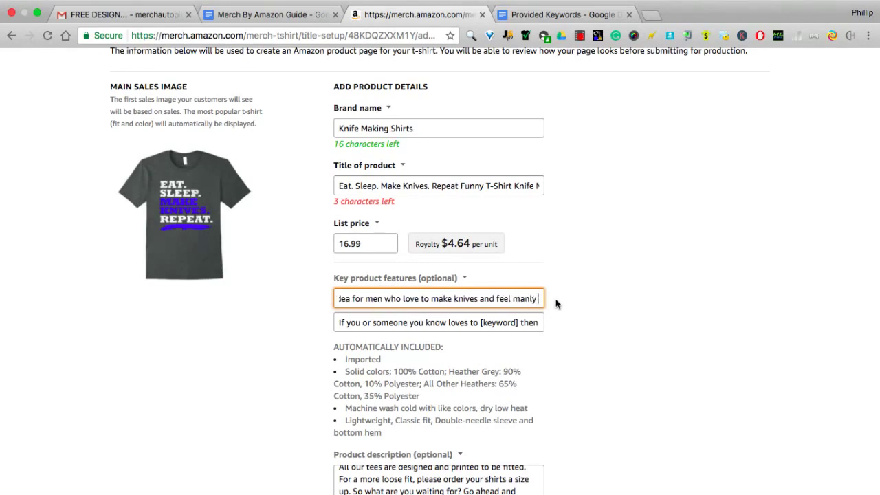
{"action": "type", "text": "about it."}
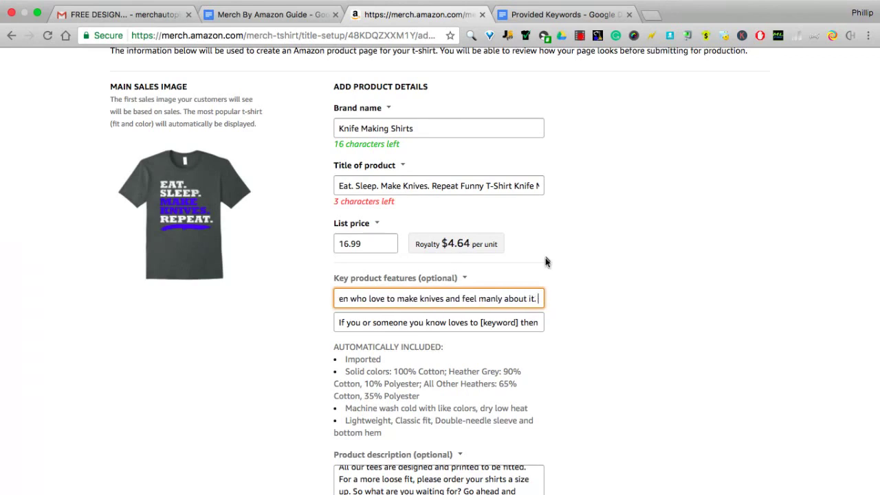
Replace "to [keyword]" in the second key product feature so that it reads "loves knife making then"
{"action": "scroll", "coordinate": [598, 279], "scroll_direction": "down", "scroll_amount": 1}
{"action": "left_click_drag", "start_coordinate": [510, 289], "coordinate": [292, 279]}
{"action": "left_click", "coordinate": [457, 292]}
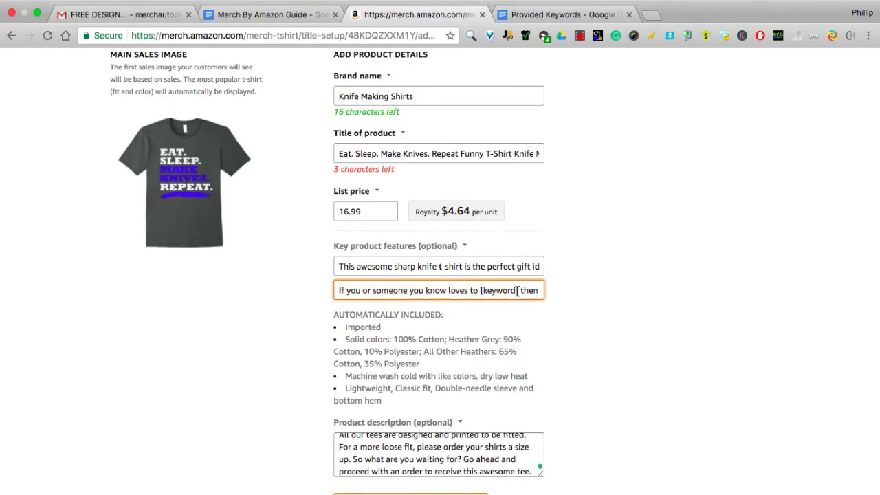
{"action": "left_click_drag", "start_coordinate": [520, 290], "coordinate": [492, 289]}
{"action": "key", "text": "BackSpace"}
{"action": "key", "text": "BackSpace"}
{"action": "key", "text": "BackSpace"}
{"action": "key", "text": "BackSpace"}
{"action": "key", "text": "BackSpace"}
{"action": "key", "text": "BackSpace"}
{"action": "key", "text": "BackSpace"}
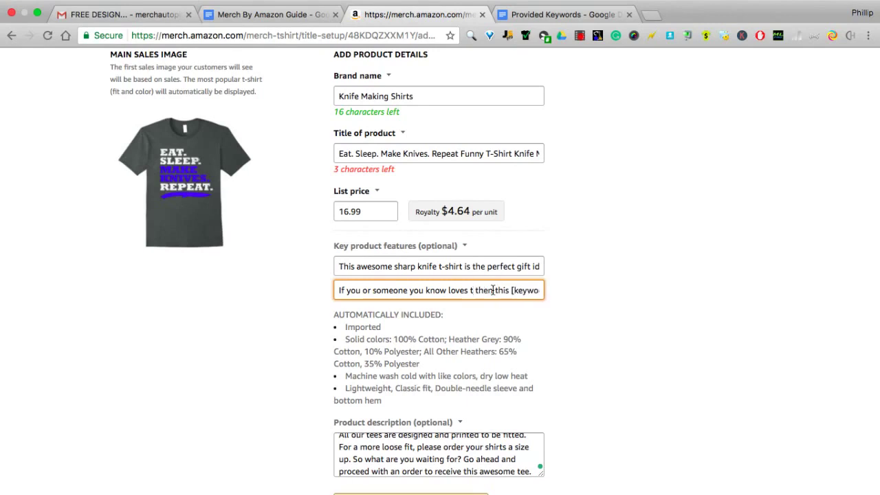
{"action": "type", "text": "knif"}
{"action": "type", "text": "e making"}
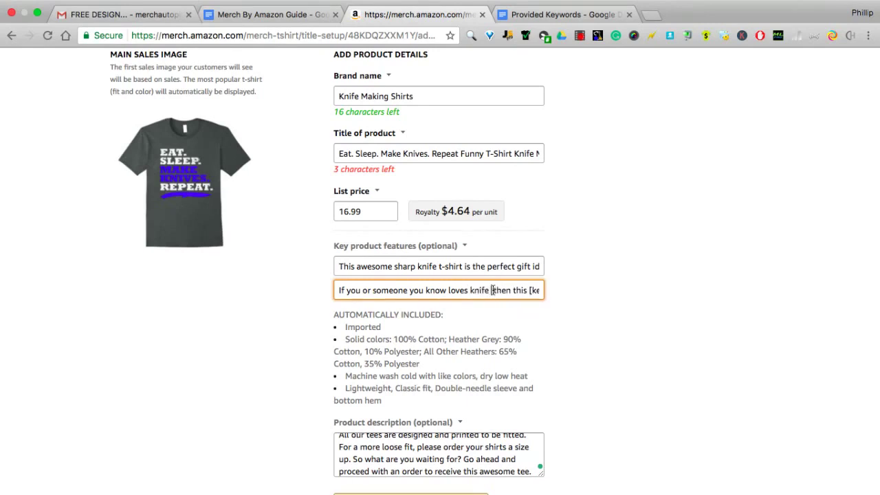
Remove the remaining [keyword] placeholder before "themed design" in the second key product feature
{"action": "key", "text": "Right"}
{"action": "key", "text": "Right"}
{"action": "key", "text": "Right"}
{"action": "key", "text": "Right"}
{"action": "key", "text": "Right"}
{"action": "key", "text": "Right"}
{"action": "key", "text": "Right"}
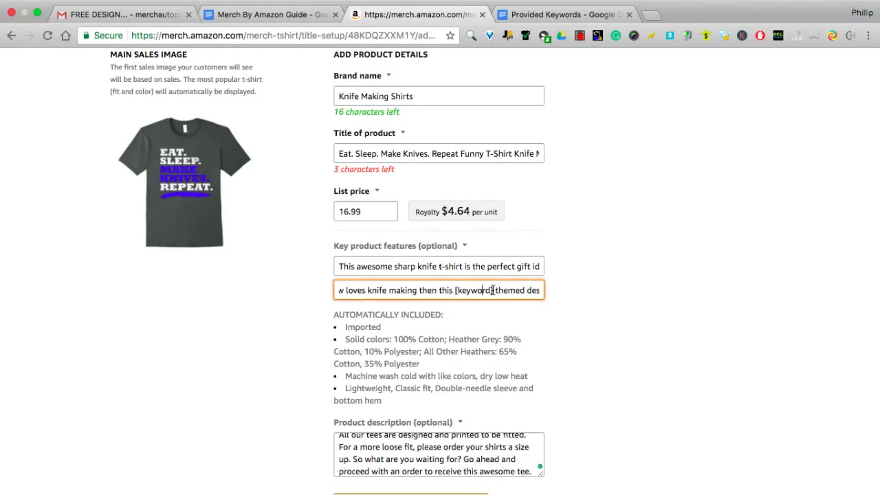
{"action": "key", "text": "BackSpace"}
{"action": "key", "text": "BackSpace"}
{"action": "key", "text": "BackSpace"}
{"action": "key", "text": "BackSpace"}
{"action": "key", "text": "BackSpace"}
{"action": "key", "text": "BackSpace"}
{"action": "key", "text": "BackSpace"}
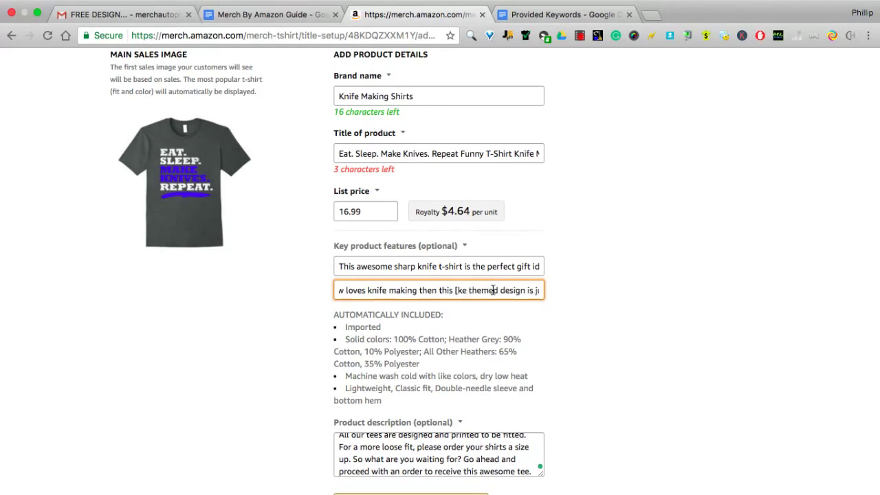
{"action": "key", "text": "BackSpace"}
{"action": "key", "text": "BackSpace"}
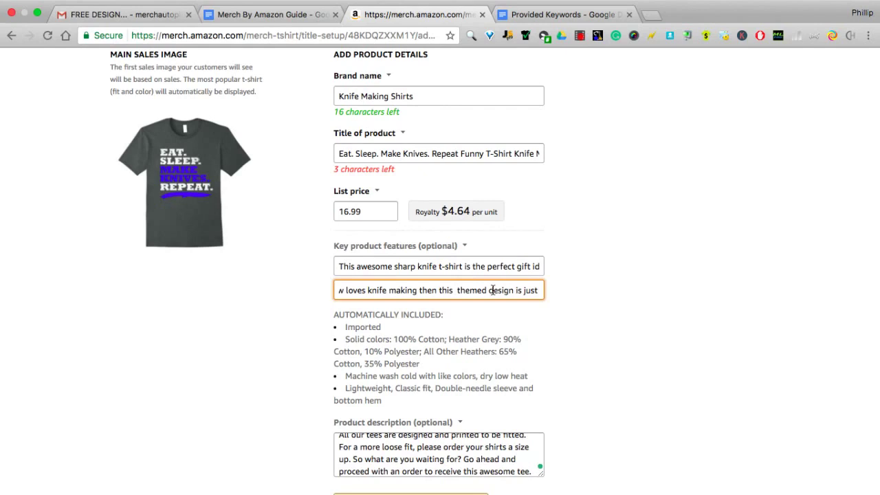
{"action": "type", "text": "manl"}
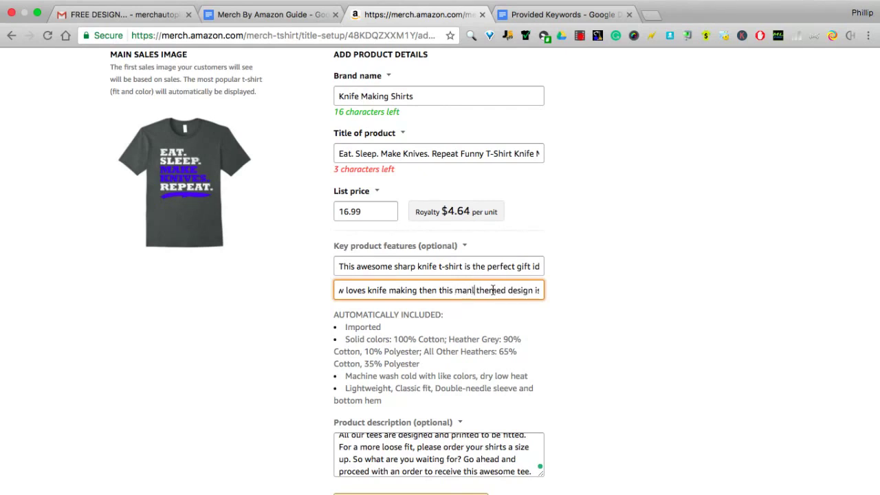
{"action": "type", "text": "y"}
{"action": "key", "text": "BackSpace"}
{"action": "key", "text": "BackSpace"}
{"action": "key", "text": "BackSpace"}
{"action": "key", "text": "BackSpace"}
{"action": "key", "text": "BackSpace"}
Insert "alpha male" before "themed design" in the second key product feature
{"action": "type", "text": "ap"}
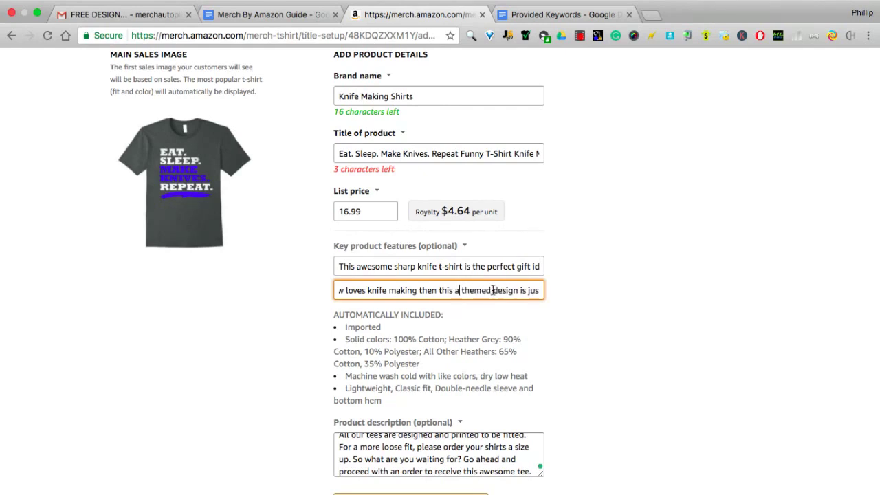
{"action": "type", "text": "lpha"}
{"action": "key", "text": "BackSpace"}
{"action": "key", "text": "BackSpace"}
{"action": "key", "text": "BackSpace"}
{"action": "key", "text": "BackSpace"}
{"action": "key", "text": "BackSpace"}
{"action": "type", "text": "lpha"}
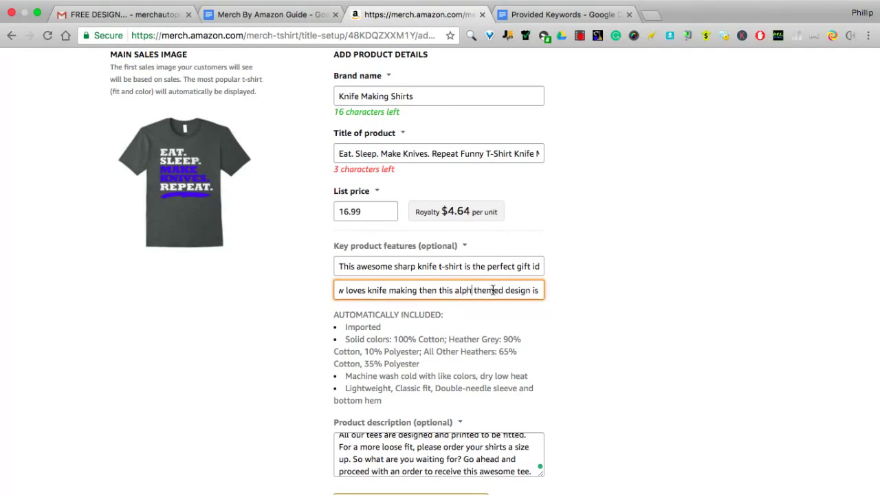
{"action": "type", "text": " male"}
{"action": "key", "text": "Right"}
{"action": "key", "text": "Right"}
{"action": "key", "text": "Right"}
{"action": "key", "text": "Right"}
{"action": "key", "text": "Right"}
{"action": "key", "text": "Right"}
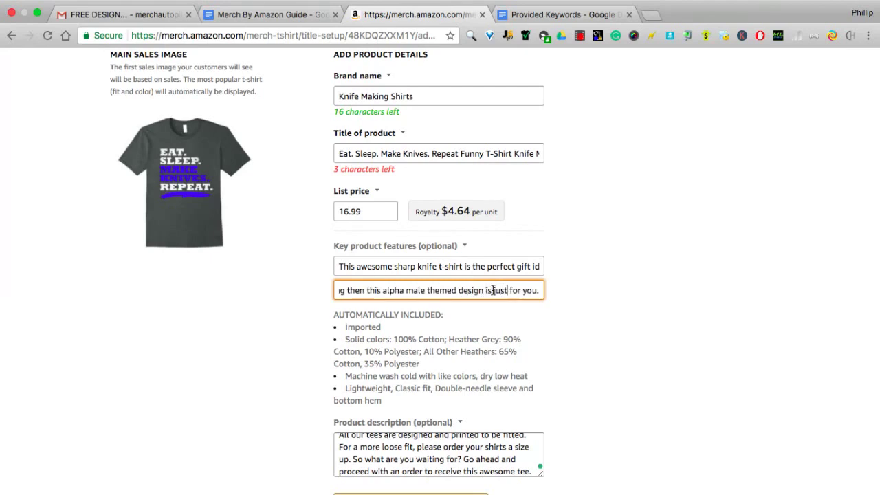
Check the product description, then save the product details and continue to the review page
{"action": "scroll", "coordinate": [614, 272], "scroll_direction": "down", "scroll_amount": 3}
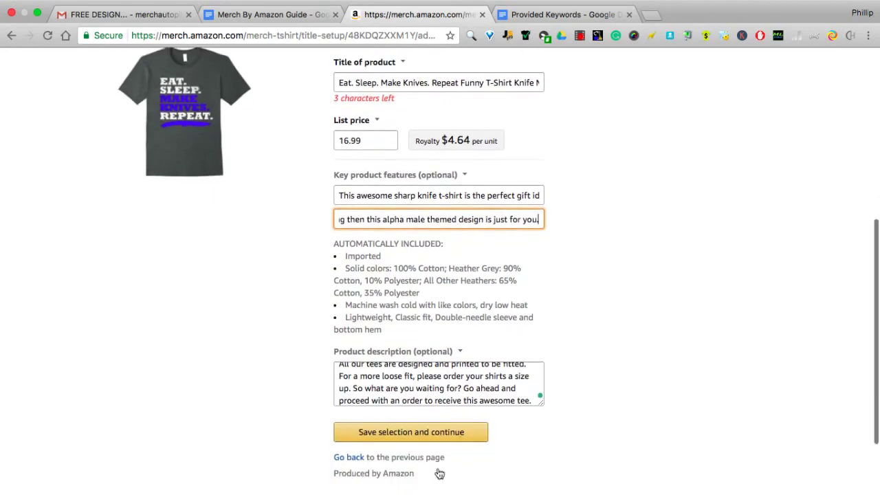
{"action": "left_click", "coordinate": [445, 387]}
{"action": "scroll", "coordinate": [445, 387], "scroll_direction": "down", "scroll_amount": 1}
{"action": "scroll", "coordinate": [445, 385], "scroll_direction": "up", "scroll_amount": 3}
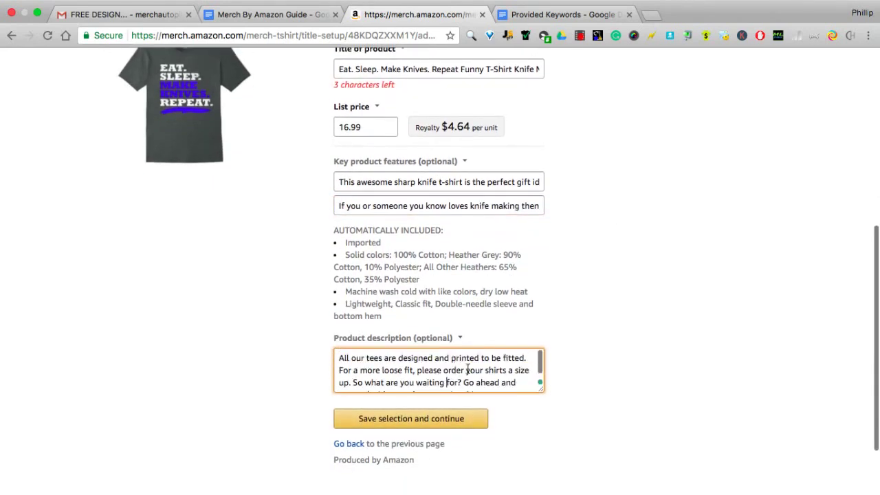
{"action": "left_click", "coordinate": [443, 421]}
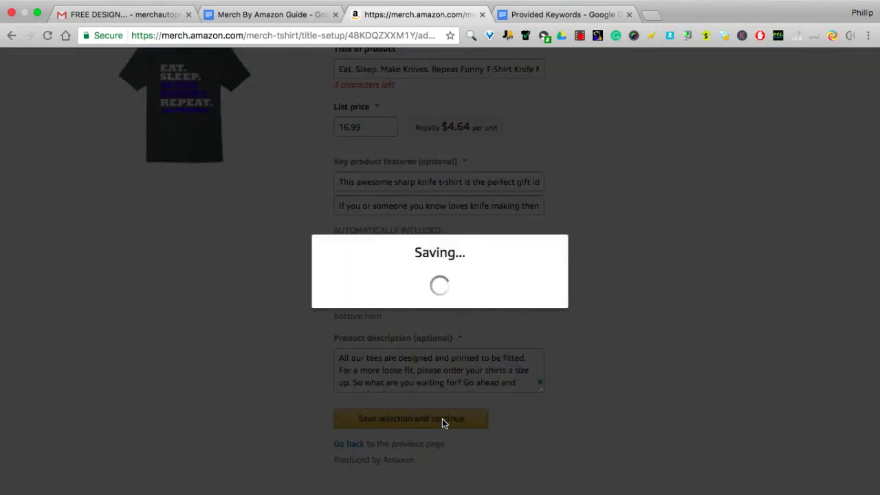
{"action": "scroll", "coordinate": [331, 309], "scroll_direction": "up", "scroll_amount": 3}
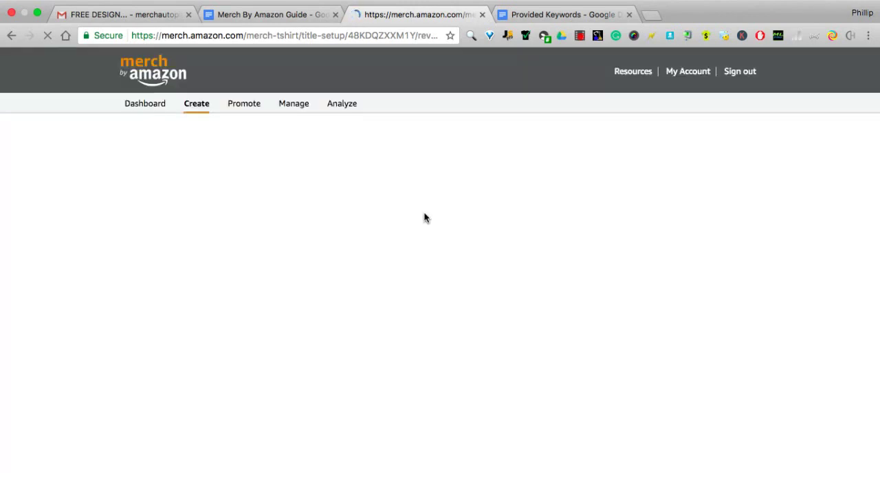
Review the product detail page and try setting the t-shirt's availability to Sell - Public on Amazon
{"action": "scroll", "coordinate": [624, 330], "scroll_direction": "down", "scroll_amount": 2}
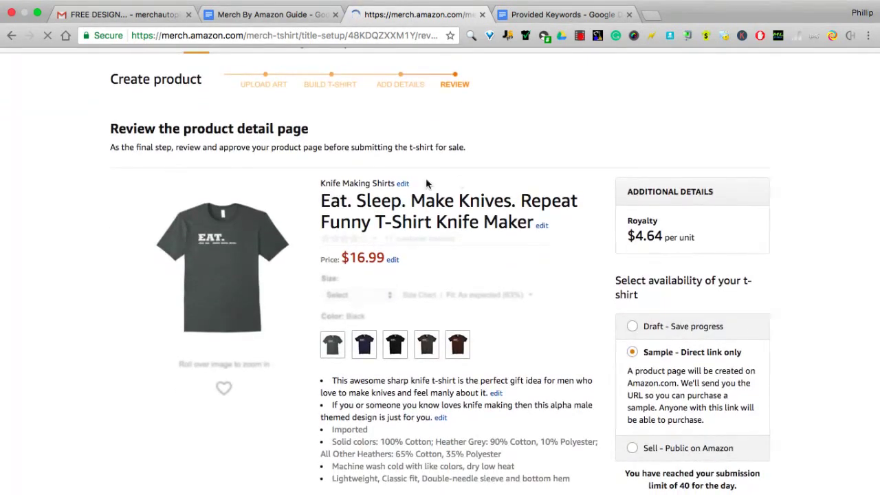
{"action": "scroll", "coordinate": [404, 336], "scroll_direction": "down", "scroll_amount": 5}
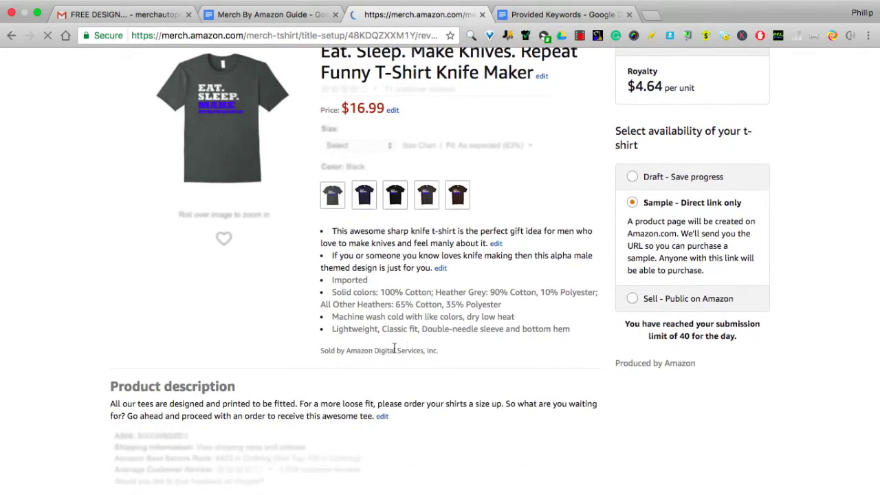
{"action": "scroll", "coordinate": [428, 216], "scroll_direction": "up", "scroll_amount": 3}
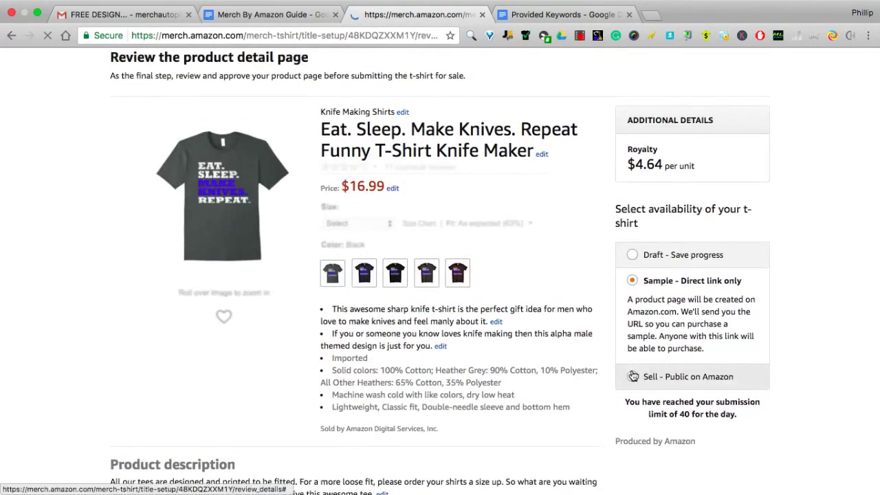
{"action": "left_click", "coordinate": [650, 383]}
{"action": "scroll", "coordinate": [657, 377], "scroll_direction": "down", "scroll_amount": 2}
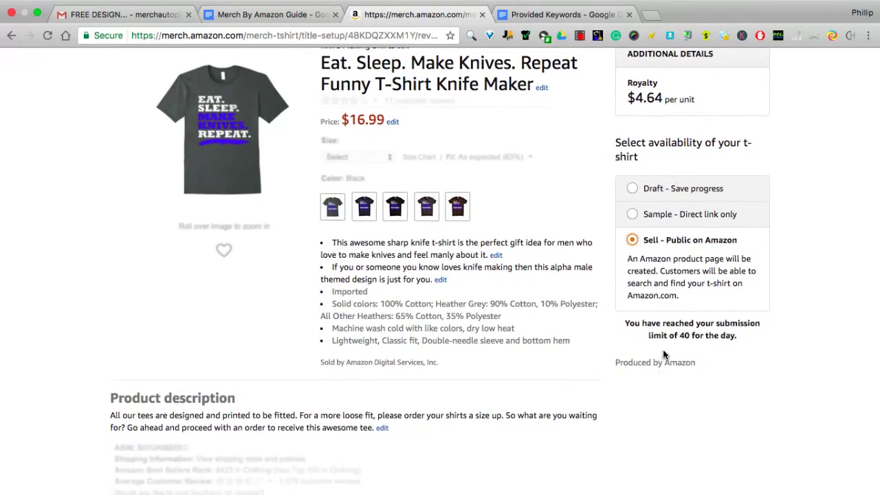
{"action": "left_click_drag", "start_coordinate": [736, 339], "coordinate": [648, 322]}
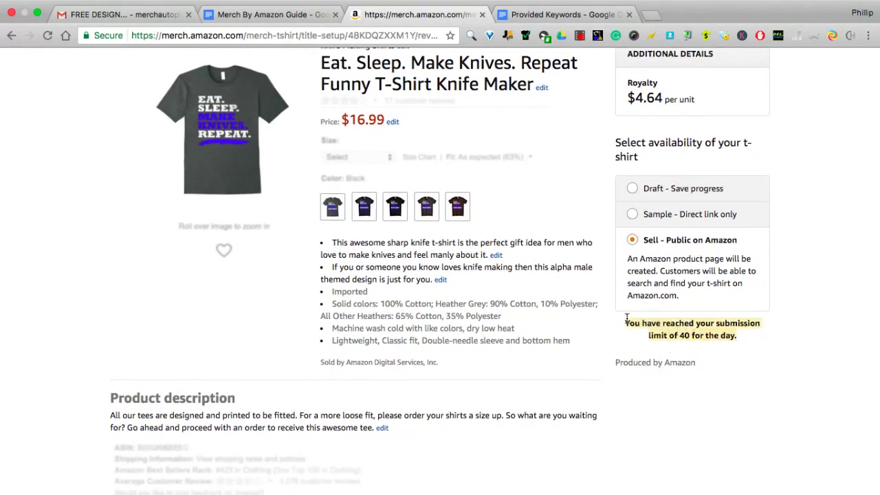
Set the t-shirt's availability to Draft - Save progress
{"action": "left_click", "coordinate": [632, 188]}
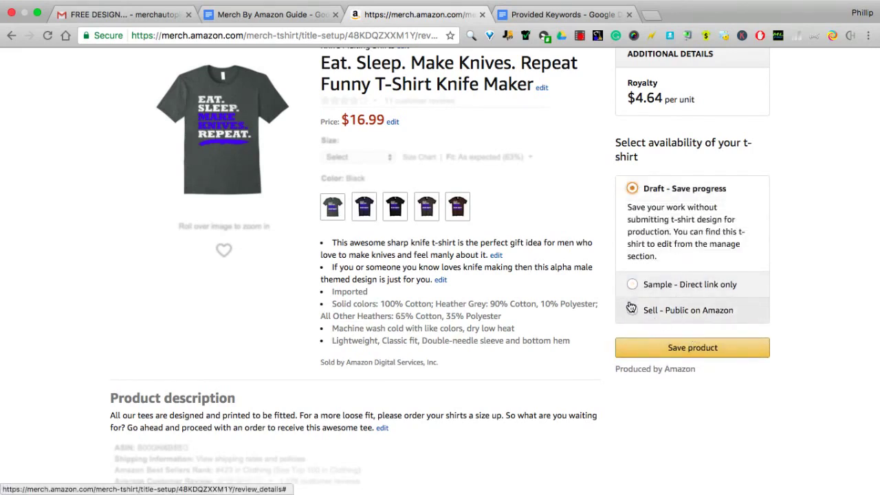
{"action": "left_click", "coordinate": [632, 309]}
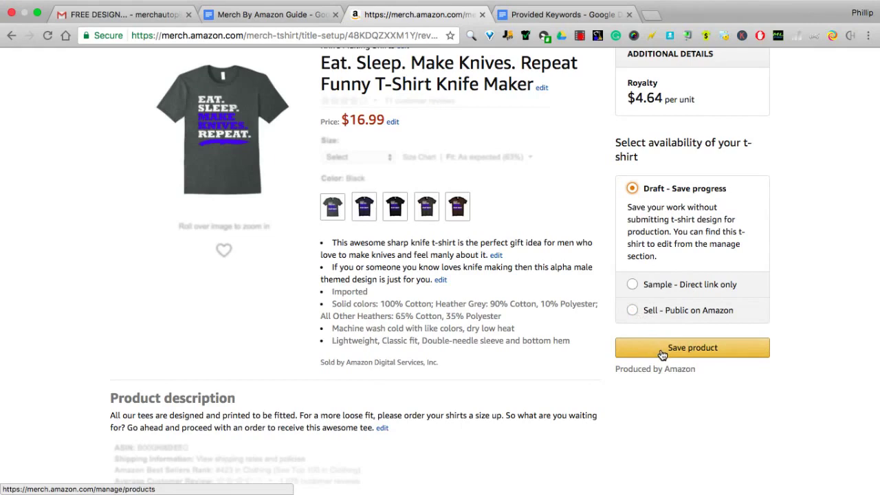